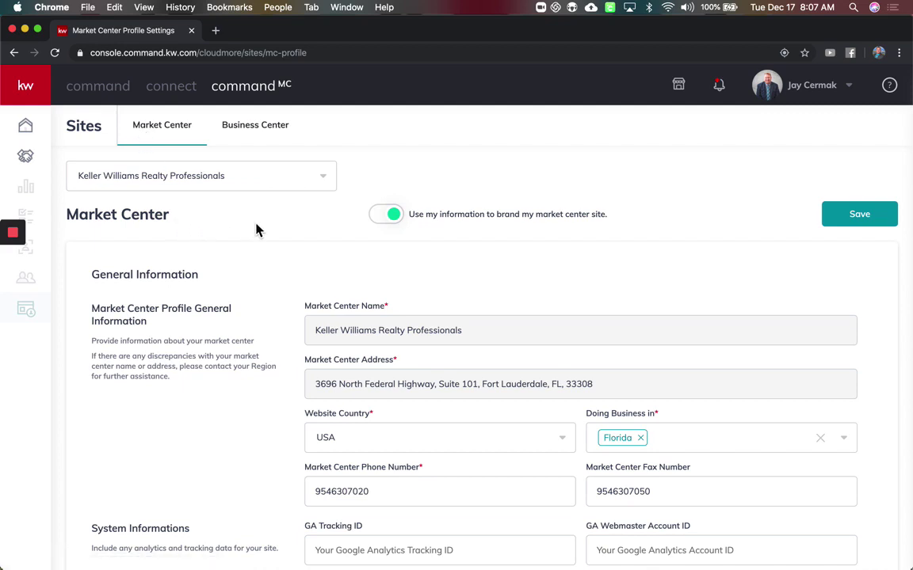
- Check the market center list and the Doing Business in states list, leaving both unchanged
click(333, 187)
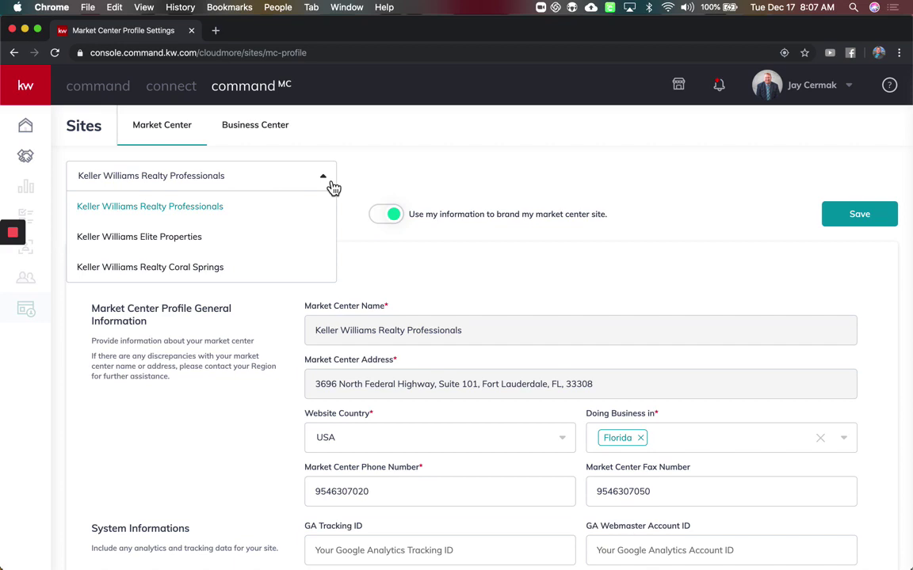
click(372, 183)
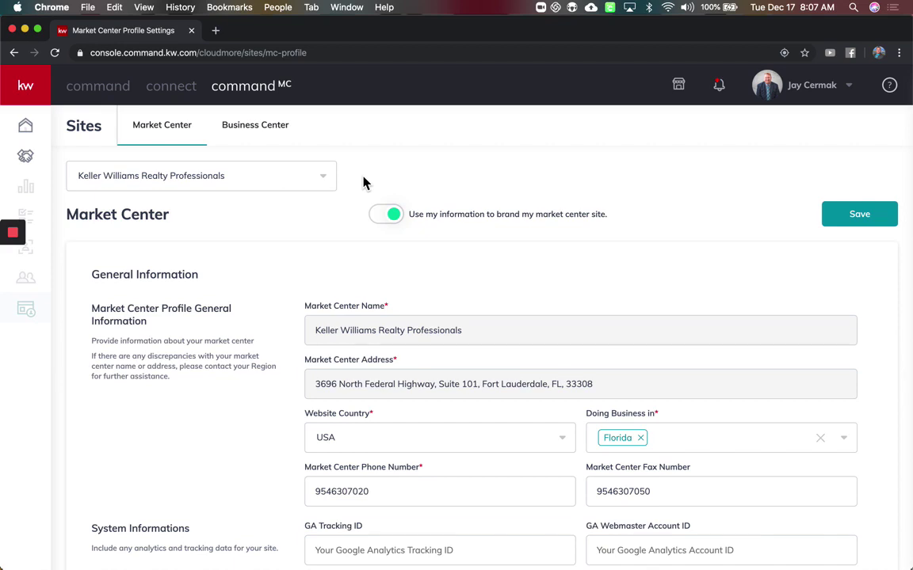
scroll(278, 277, down, 3)
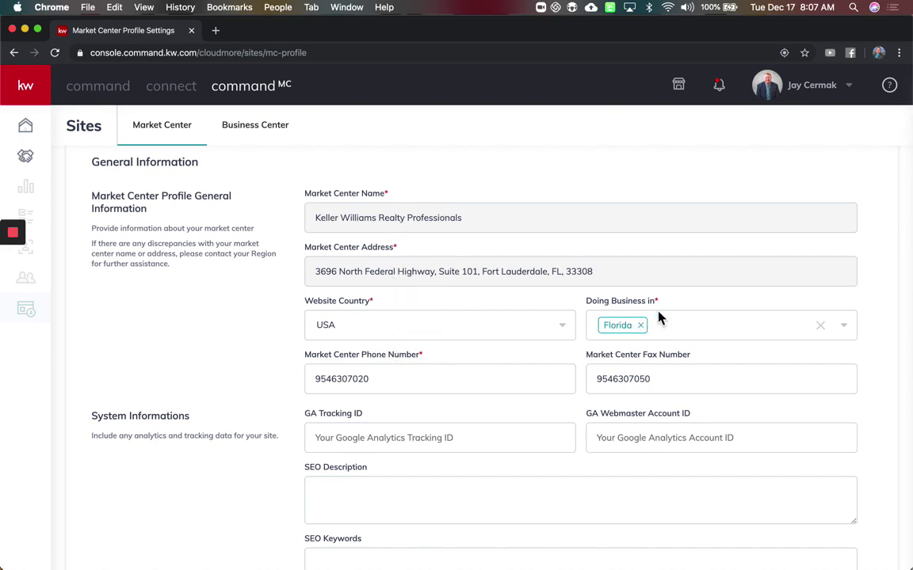
click(667, 333)
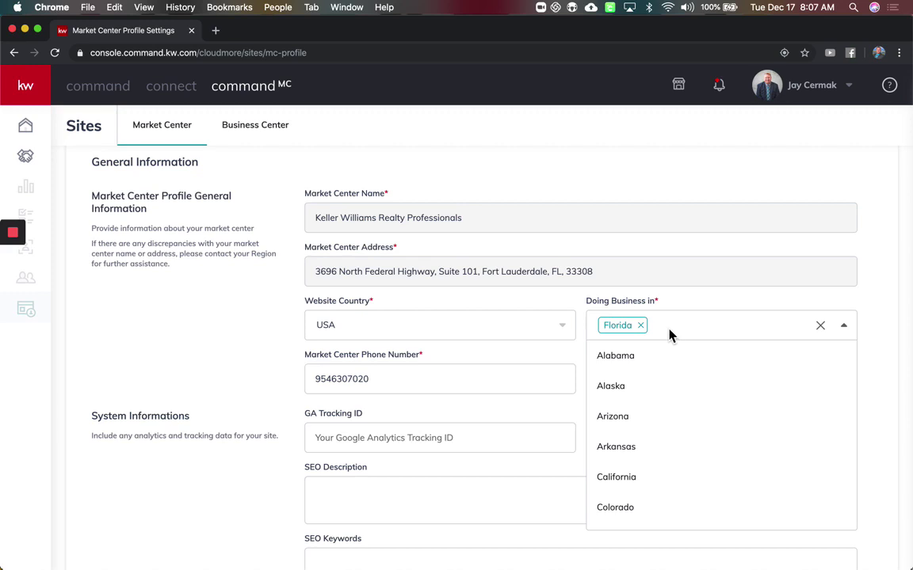
click(678, 311)
scroll(463, 336, down, 1)
scroll(463, 336, down, 1)
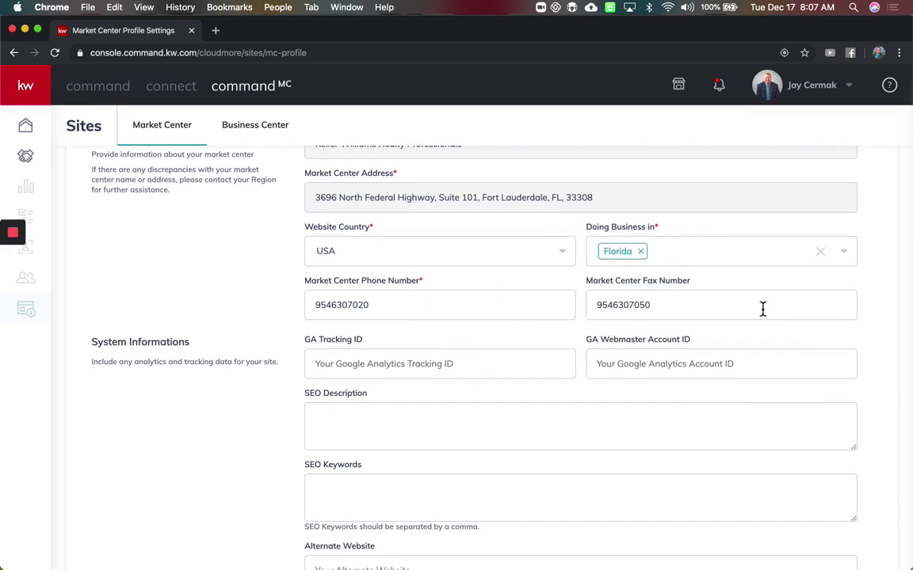
scroll(762, 309, down, 4)
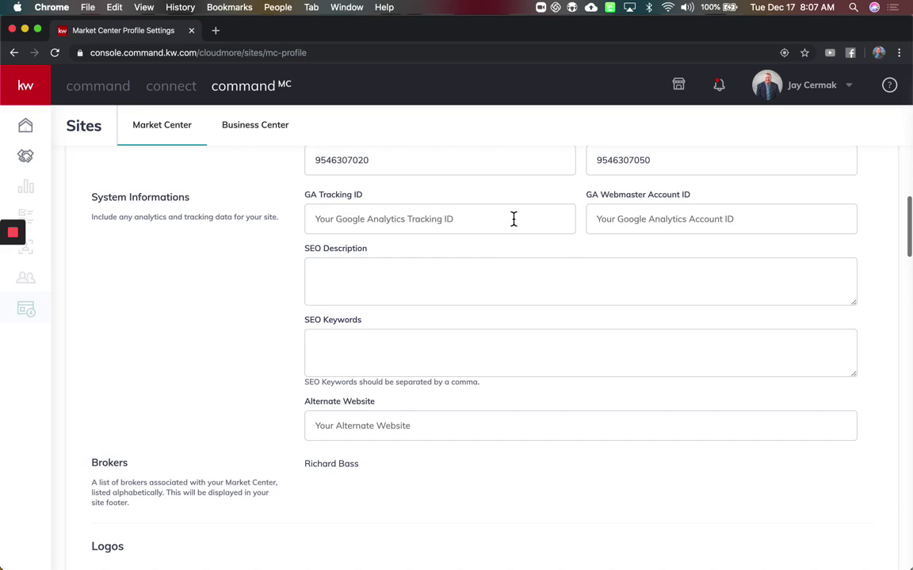
- Enter the office phone number and a Real Estate Brokerage blurb for North Broward and Fort Lauderdale in SEO Description
click(474, 296)
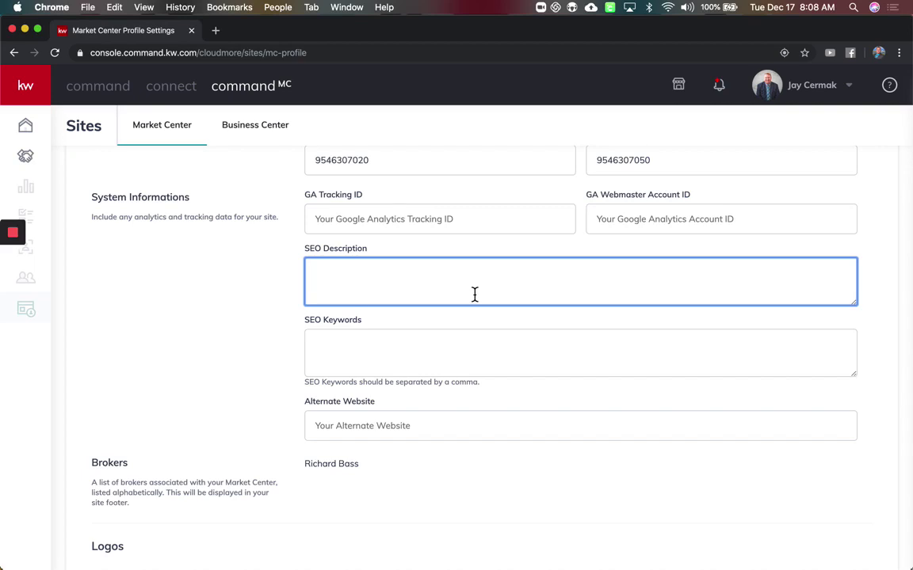
scroll(475, 295, down, 2)
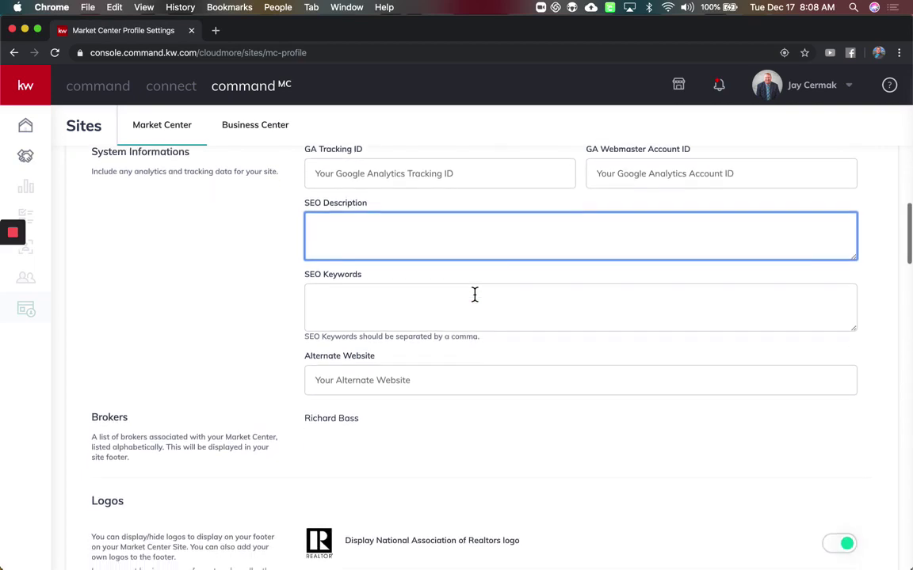
click(475, 294)
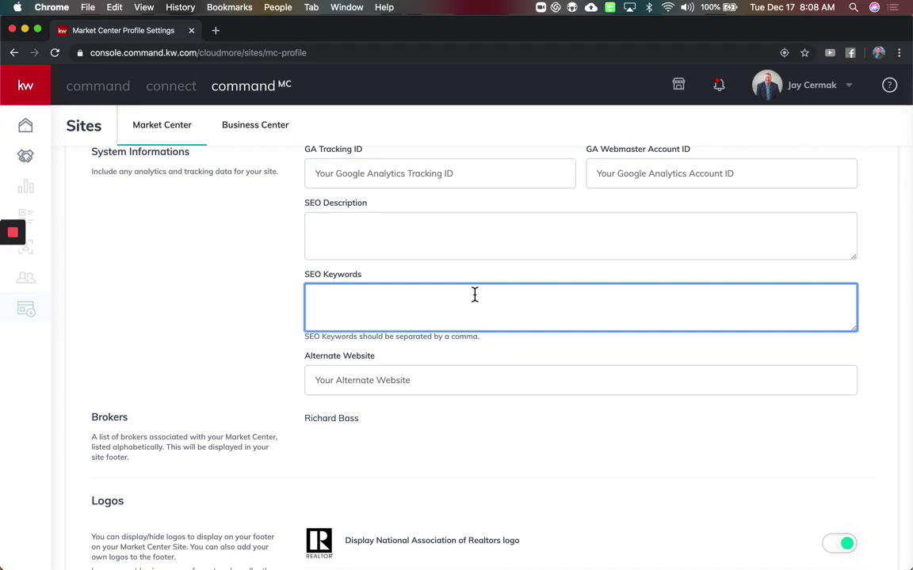
click(466, 229)
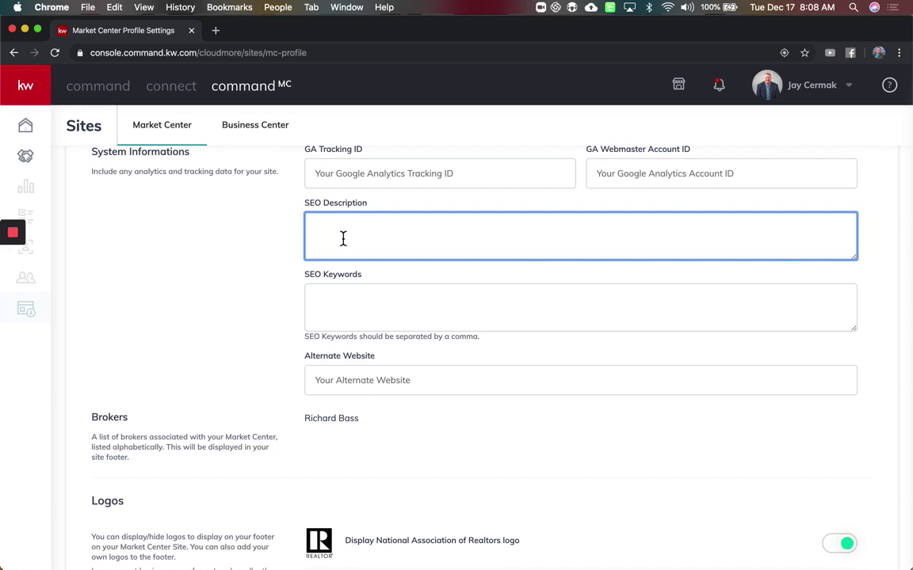
text( Re)
text(al Te)
key(BackSpace)
key(BackSpace)
text(Estate Brokera)
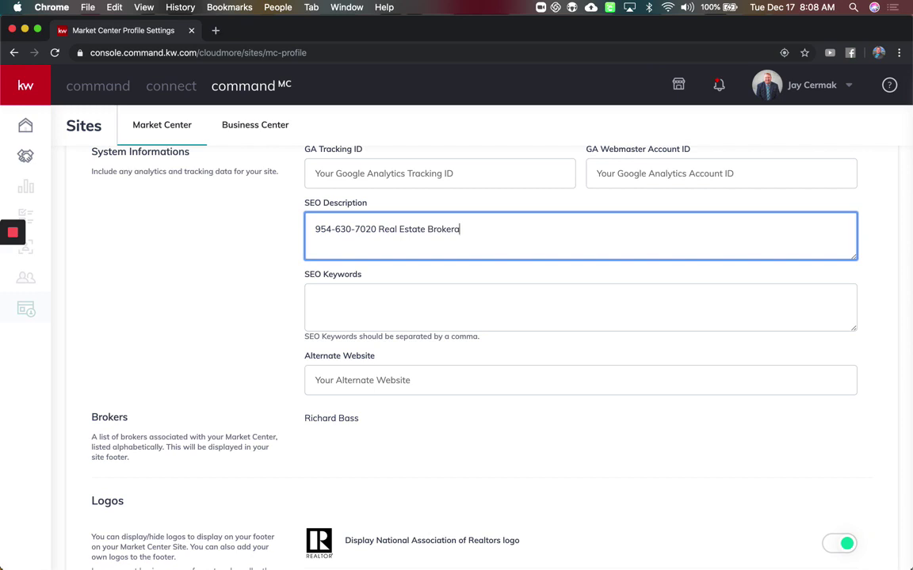
text(ge helping our clie)
text(nts find ho)
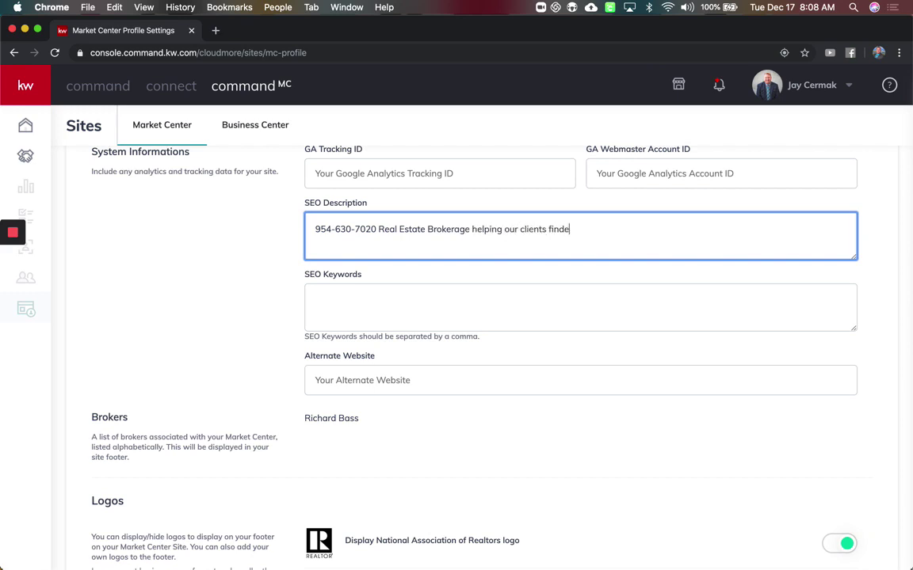
text(mes in )
text(So)
key(BackSpace)
key(BackSpace)
text(North Browar)
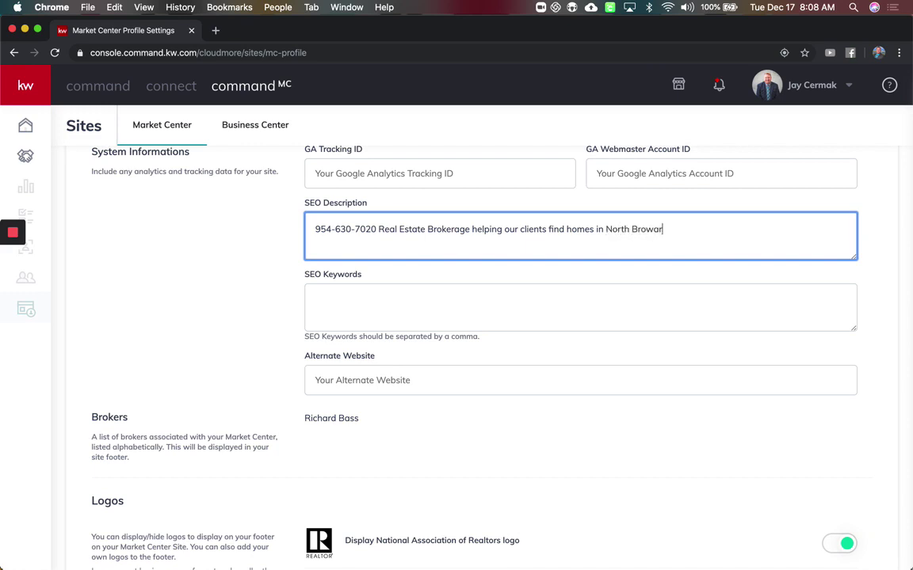
text(d and Fort Lauderdlae.)
key(BackSpace)
key(BackSpace)
key(BackSpace)
key(BackSpace)
key(BackSpace)
- End the description with 'FL' and set SEO keywords 'residential real estate, commercial real estate'
text(ale, FL)
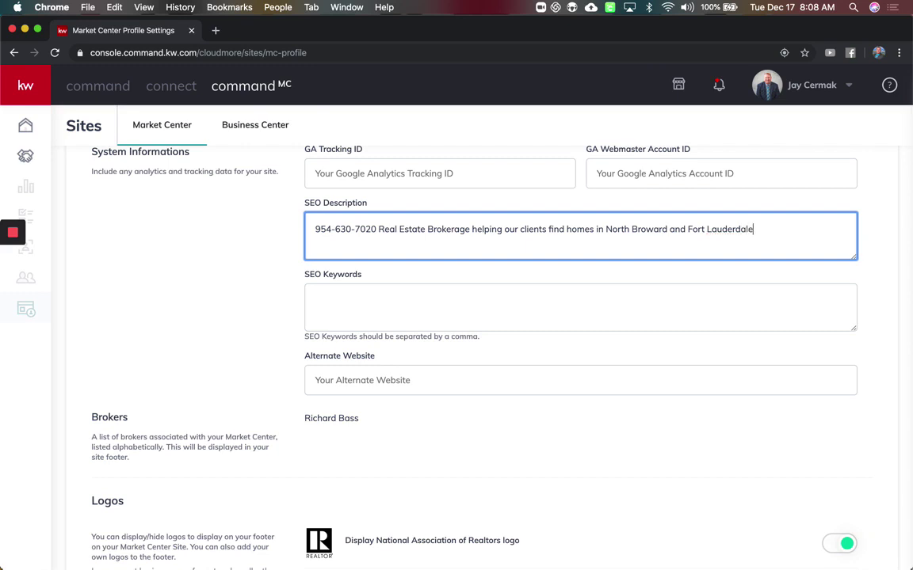
click(364, 308)
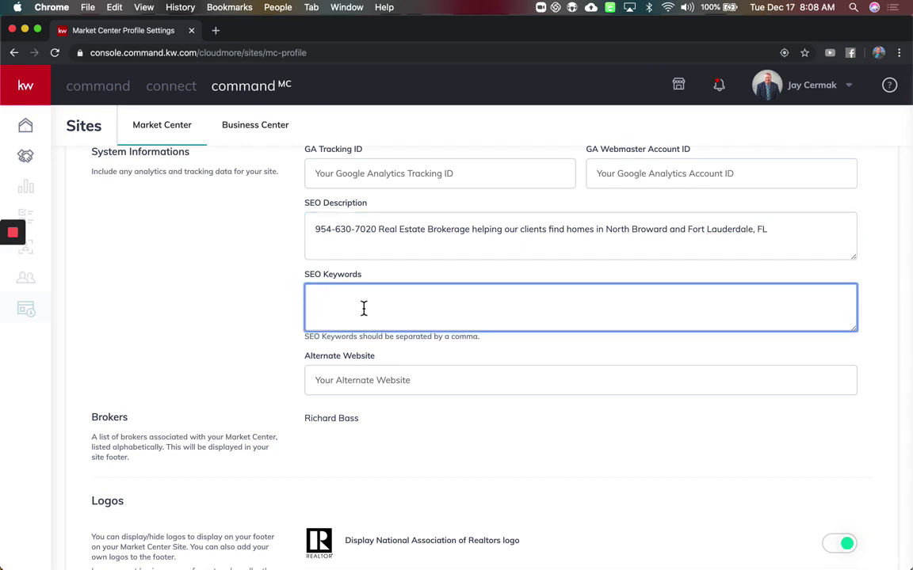
text(residential real estate, commercail)
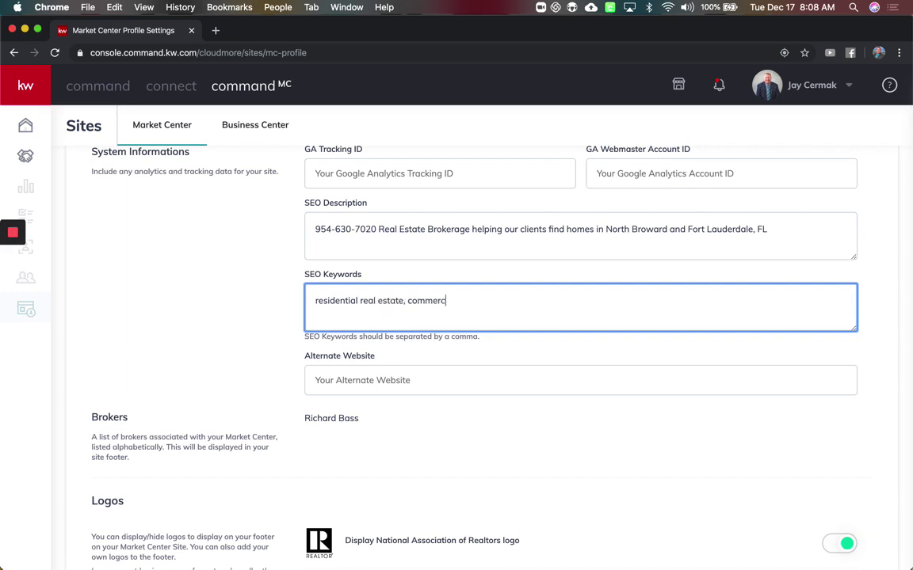
key(BackSpace)
key(BackSpace)
key(BackSpace)
key(BackSpace)
text(ial real estate,)
click(363, 301)
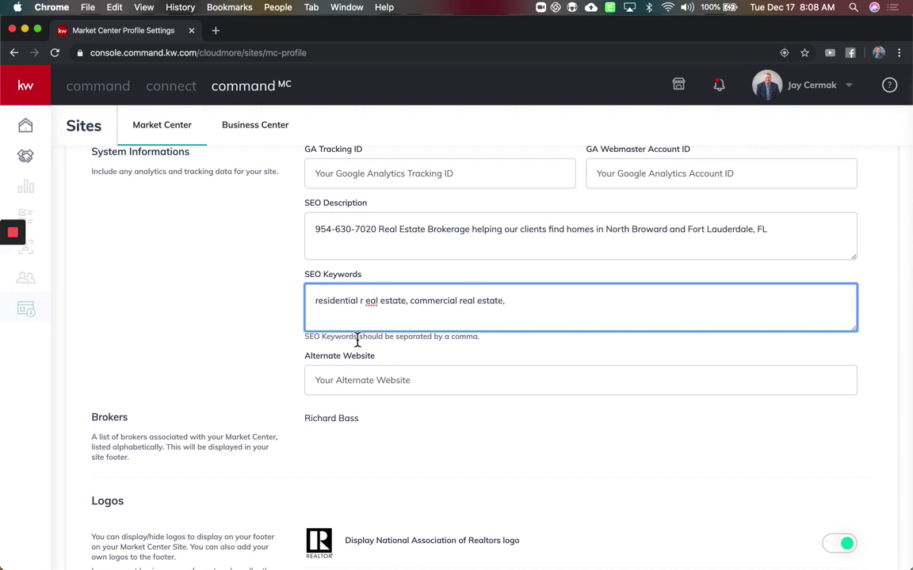
key(BackSpace)
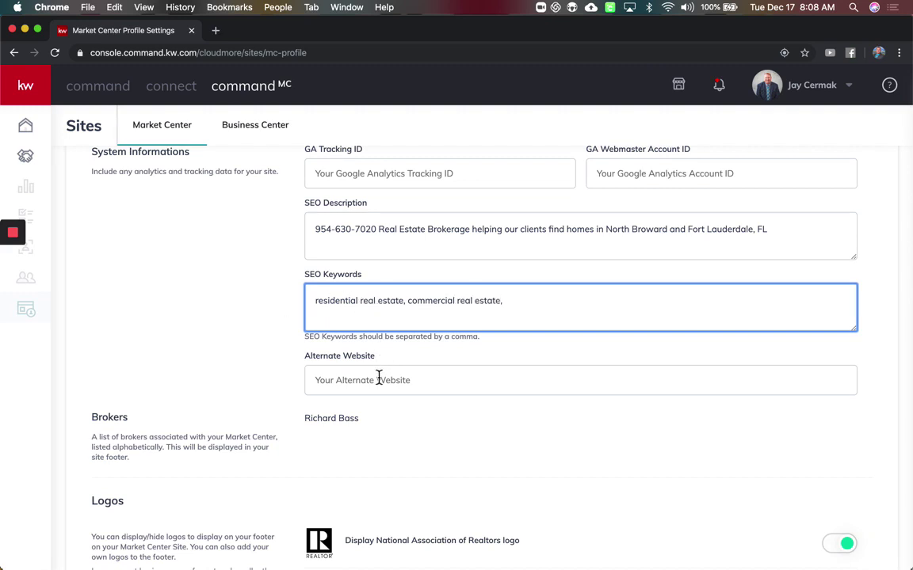
- Leave the Alternate Website field blank
scroll(379, 378, down, 2)
click(385, 319)
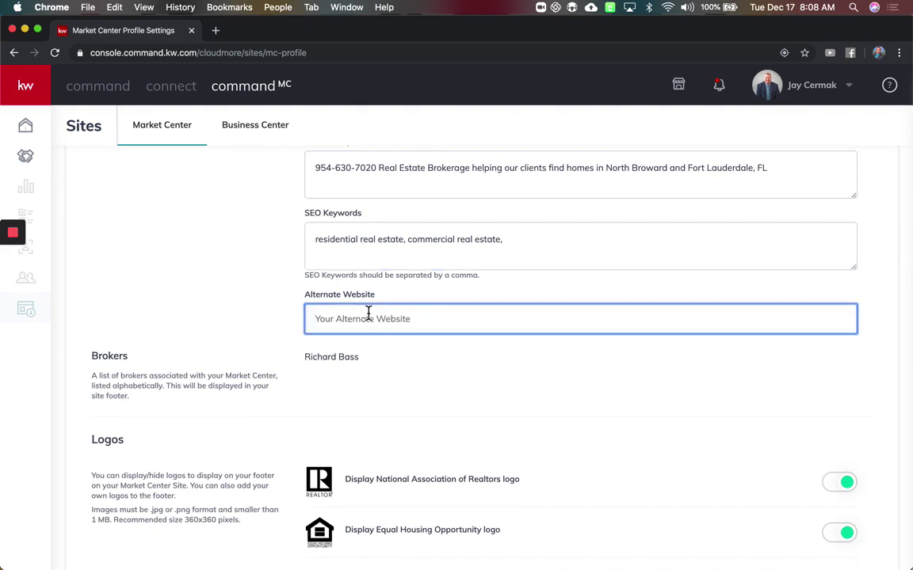
scroll(367, 311, down, 1)
click(375, 307)
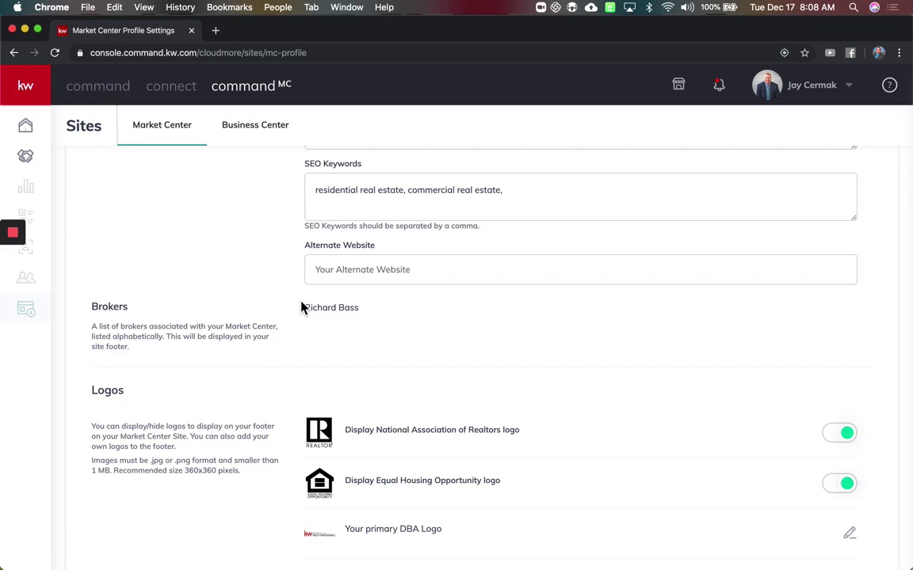
scroll(301, 307, down, 3)
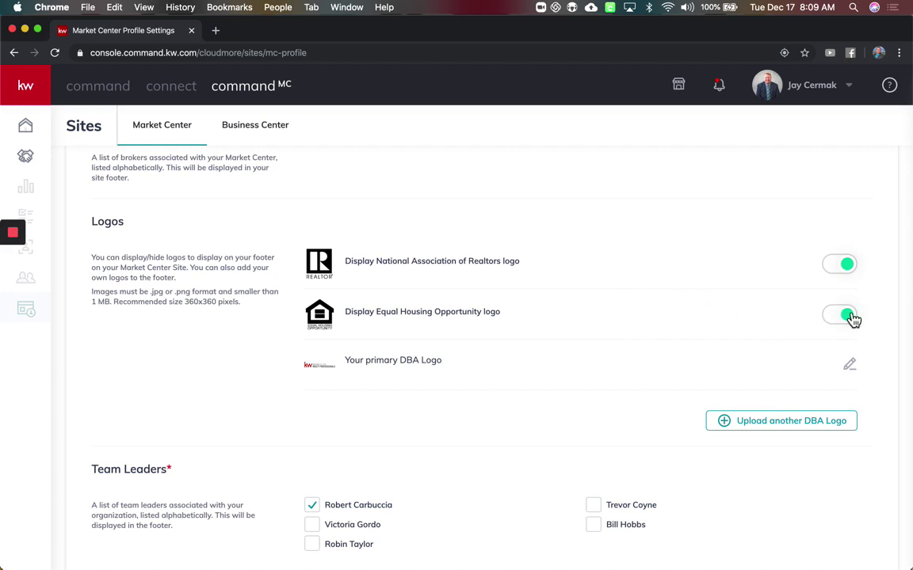
scroll(643, 317, down, 3)
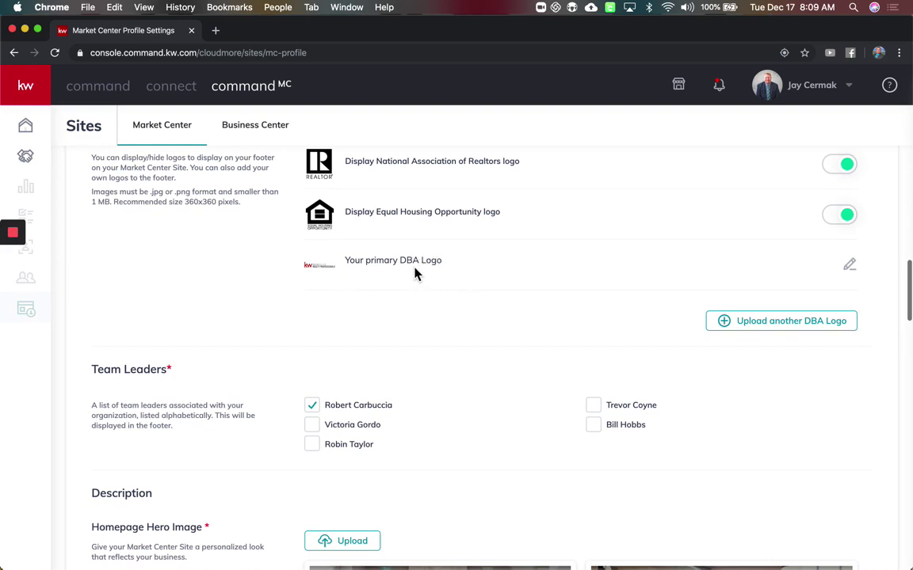
click(754, 334)
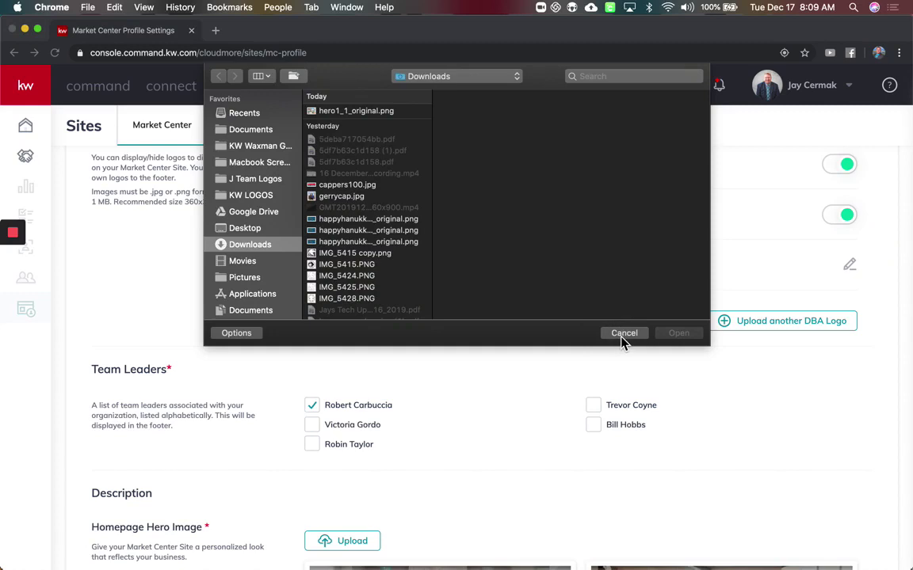
click(622, 334)
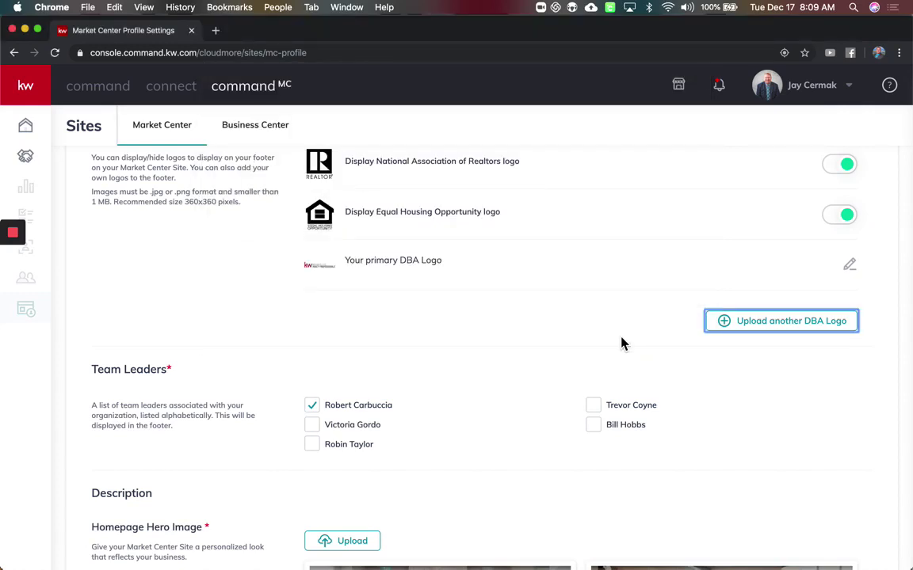
scroll(623, 343, down, 4)
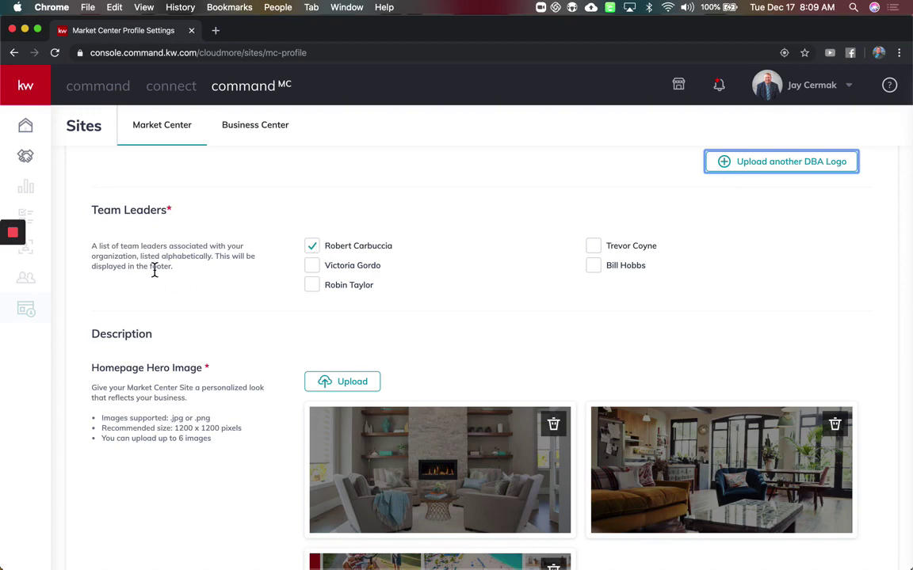
scroll(155, 270, down, 5)
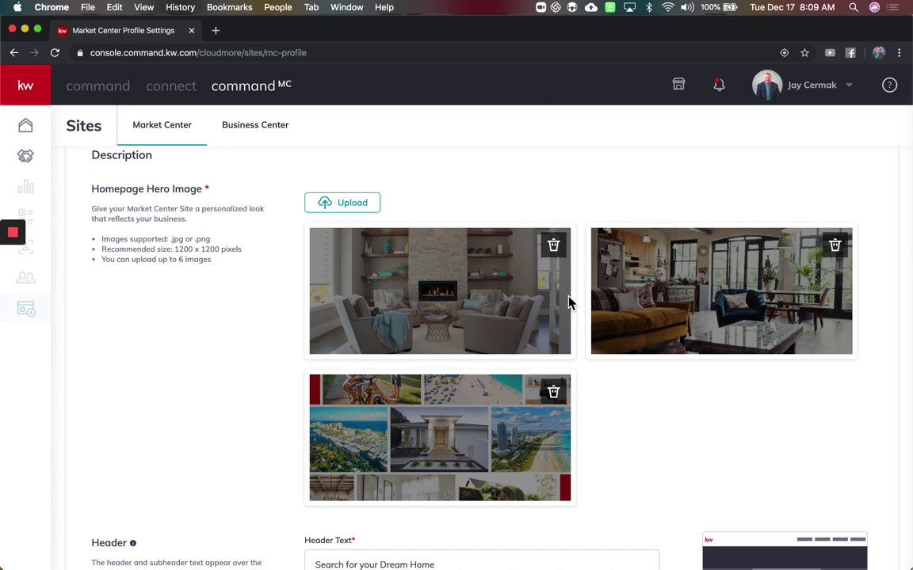
scroll(568, 303, down, 1)
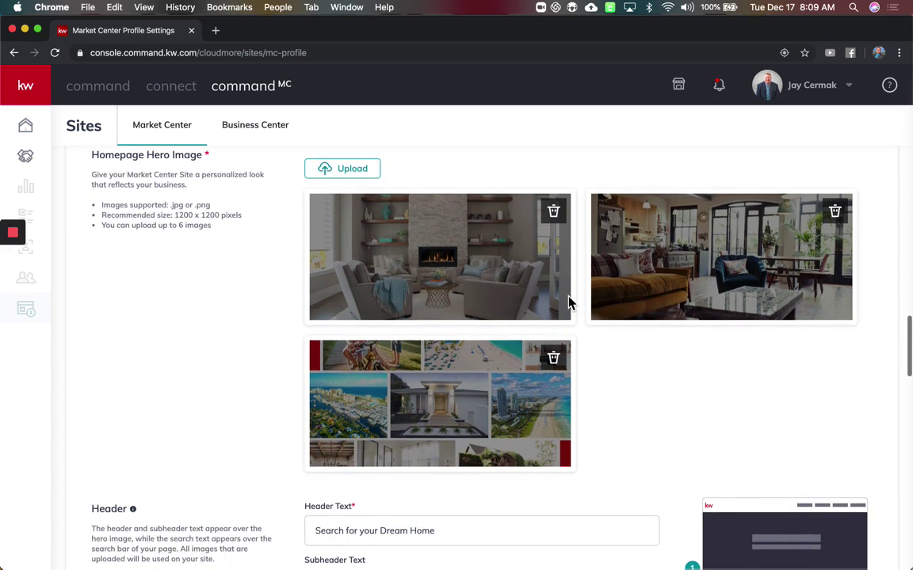
drag(185, 184, 181, 179)
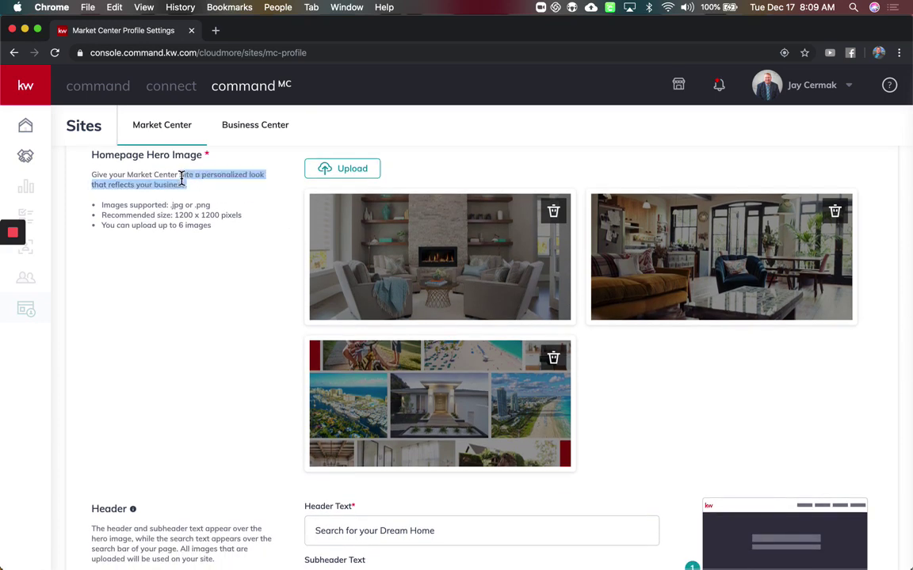
click(174, 221)
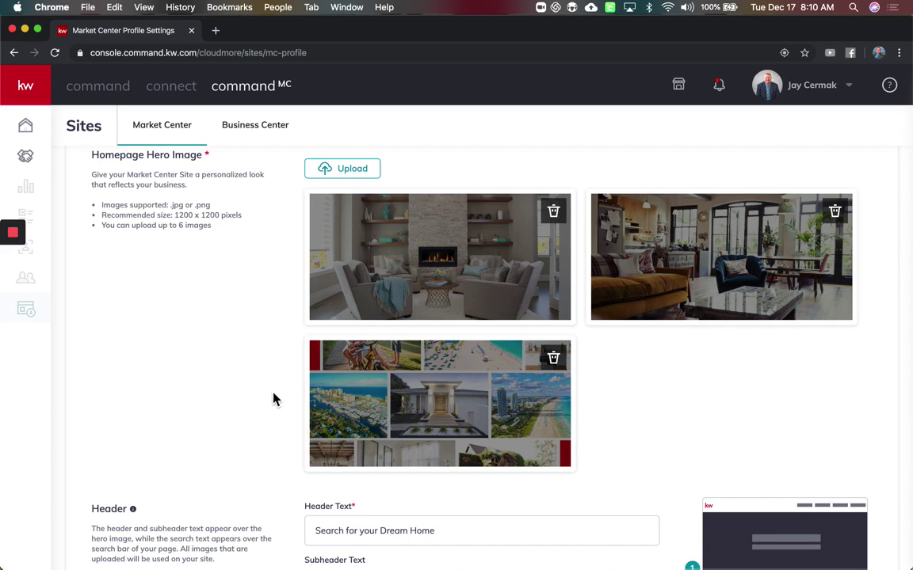
scroll(430, 401, down, 2)
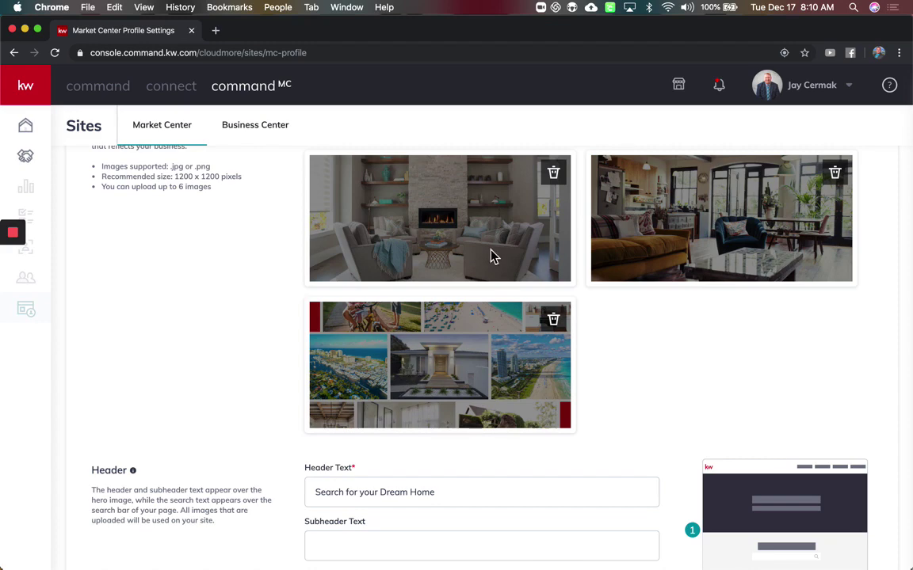
- Delete the fireplace and living-room hero images, keeping only the coastal collage
scroll(489, 254, up, 3)
scroll(491, 255, down, 2)
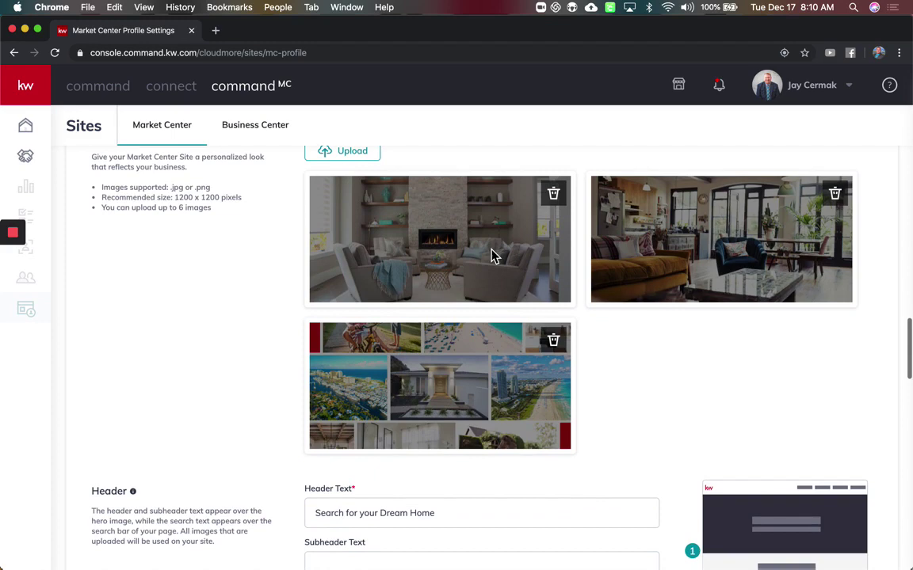
scroll(495, 255, up, 2)
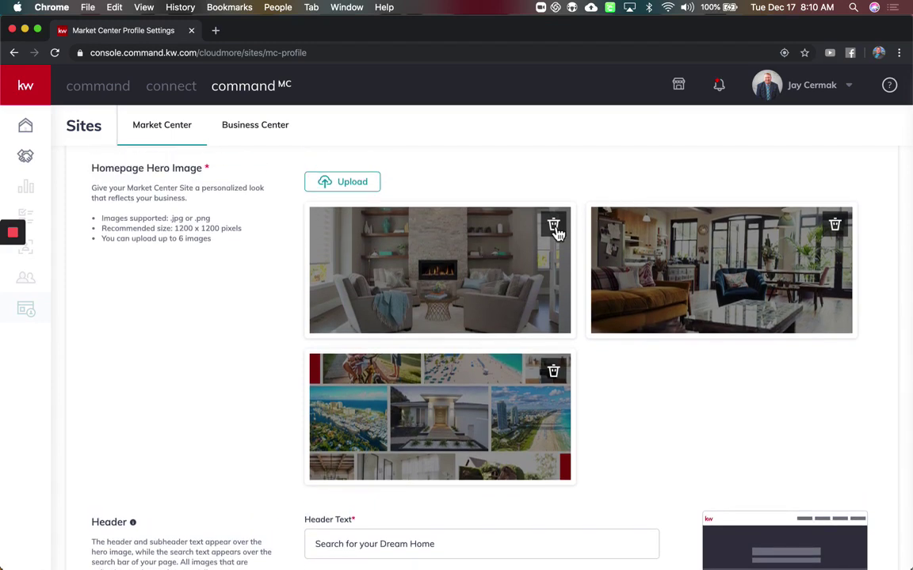
click(554, 226)
click(553, 225)
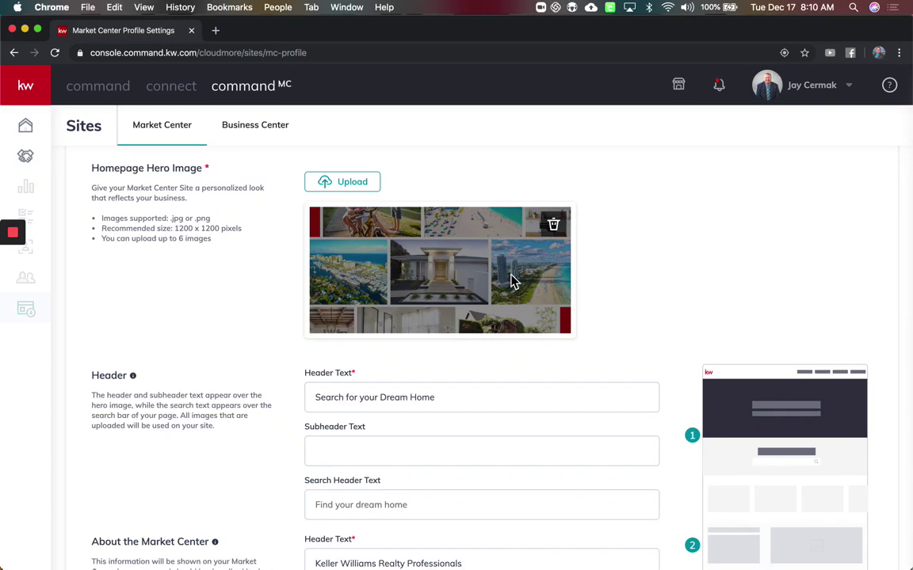
scroll(511, 280, down, 5)
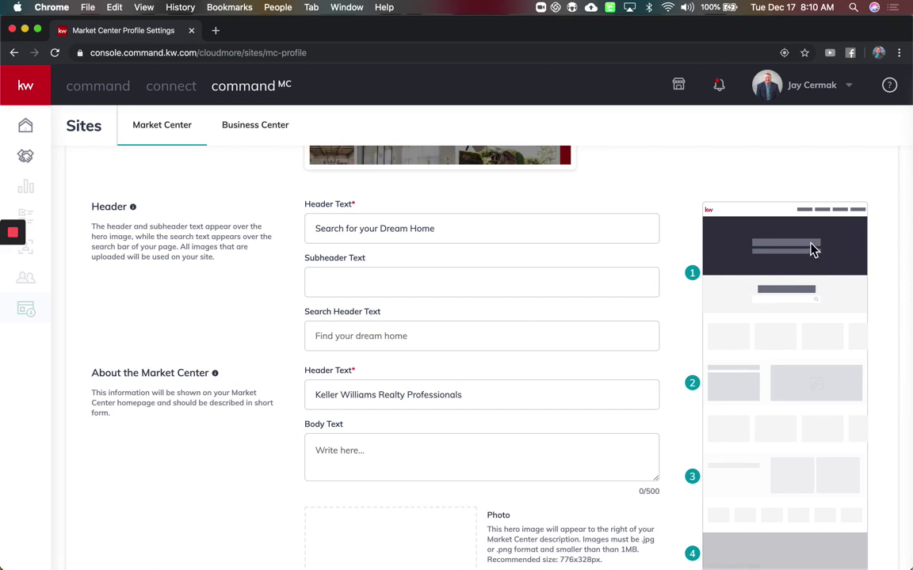
- Enter 'Search by Neighborhoods Exclusively on our Website' as the homepage Subheader Text
click(468, 230)
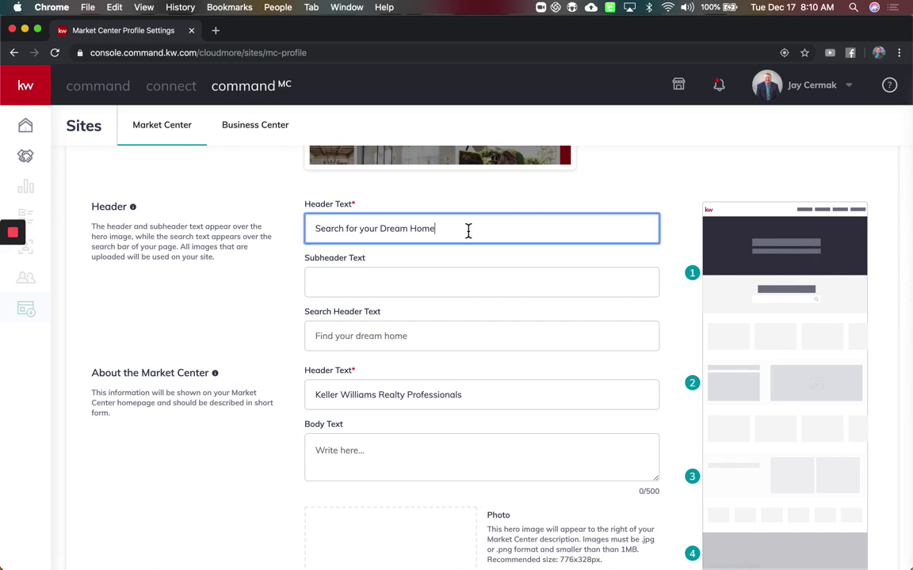
click(438, 286)
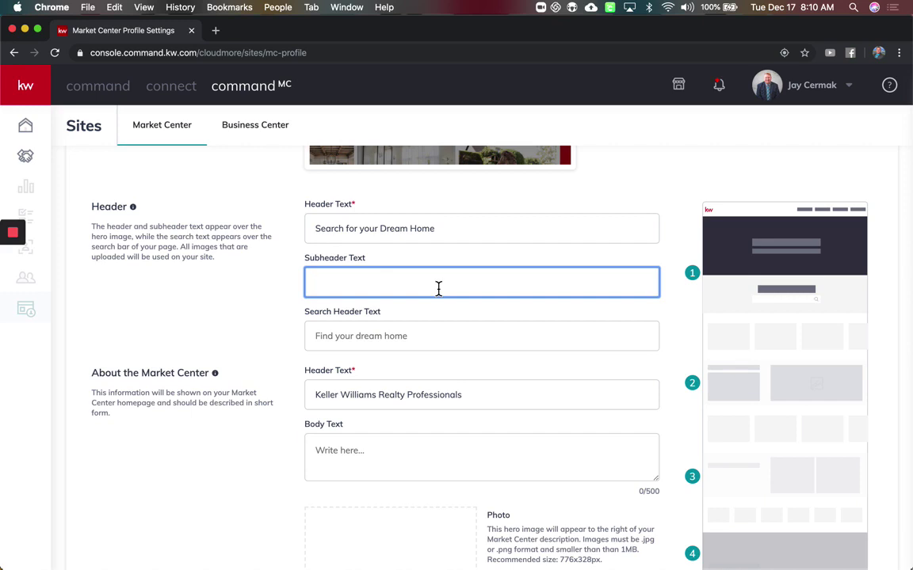
text(Search by Neighborh)
key(BackSpace)
key(BackSpace)
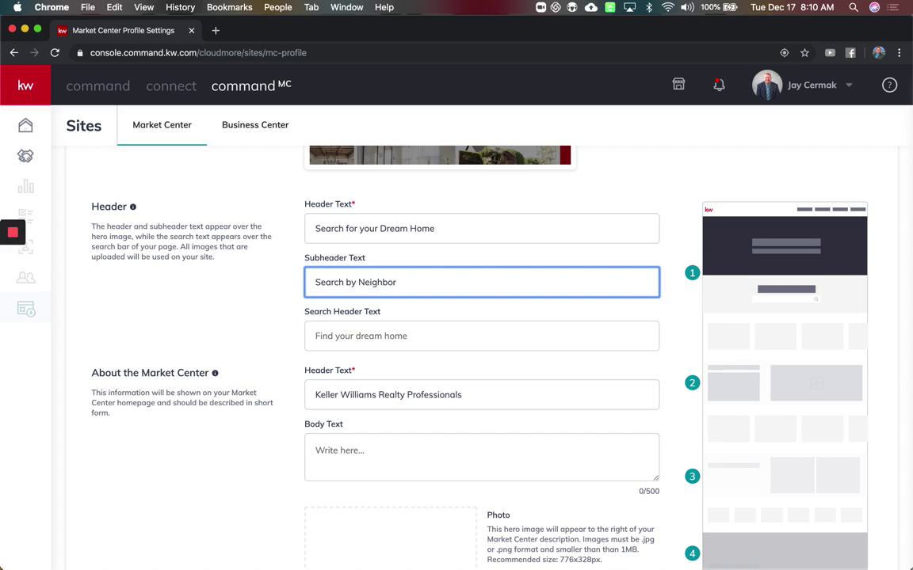
text(rhoods Exclusively on our Webs)
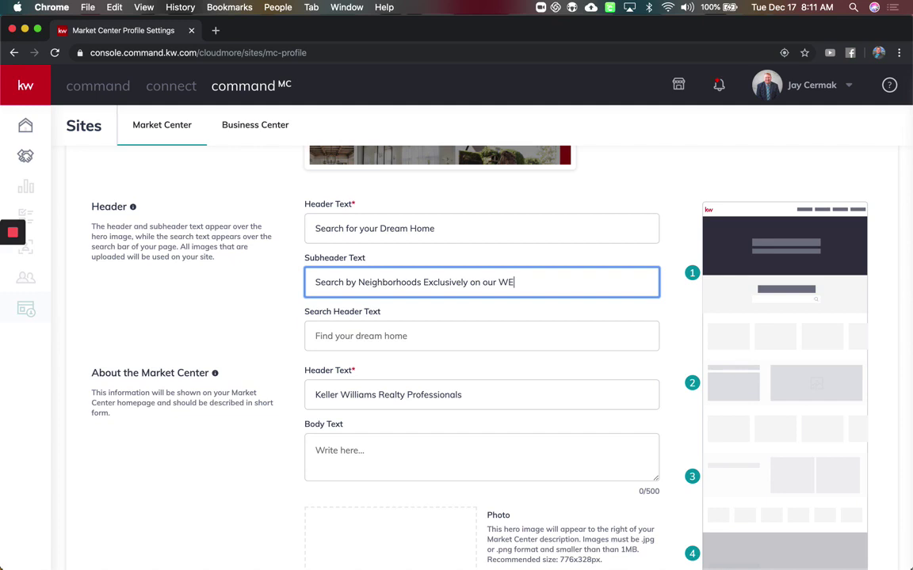
text(ite)
click(403, 340)
scroll(406, 337, down, 3)
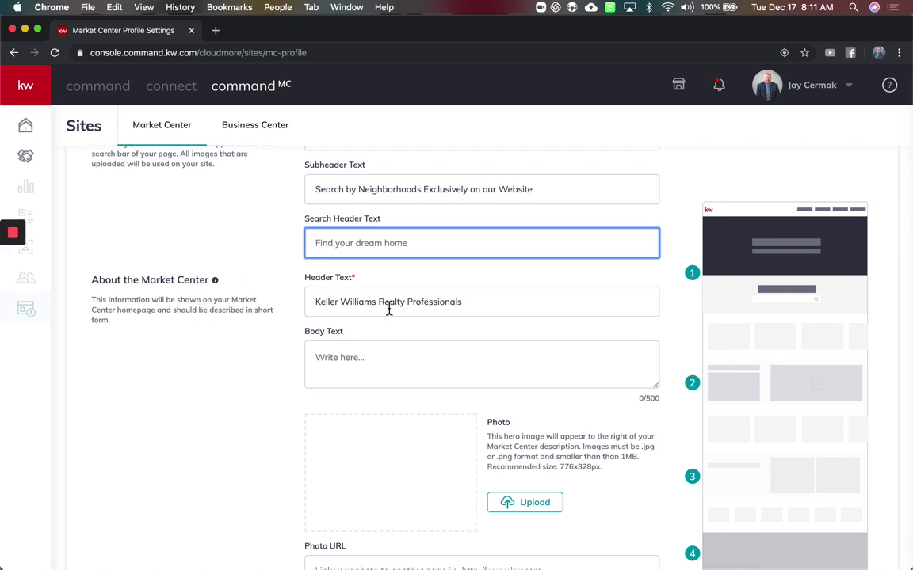
- Add 'Welcome to' and 'in Fort Lauderdale, FL' to the About heading; body 'Serving your South Florida Real Estate'
click(321, 303)
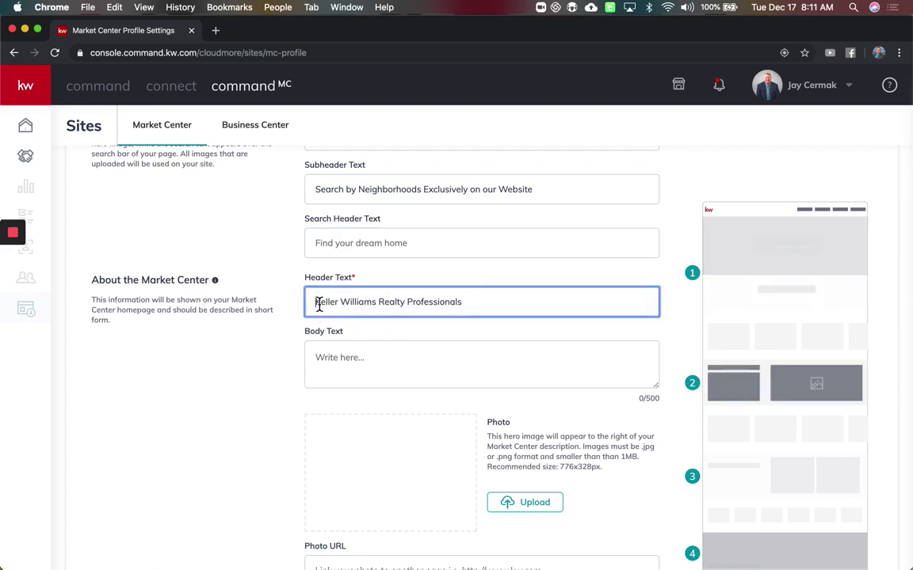
text(Welcome to)
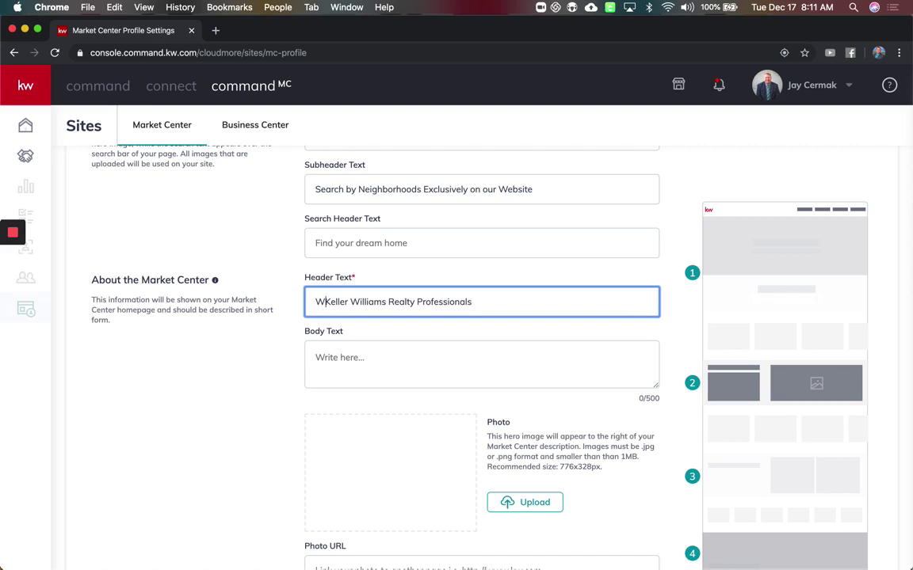
click(591, 302)
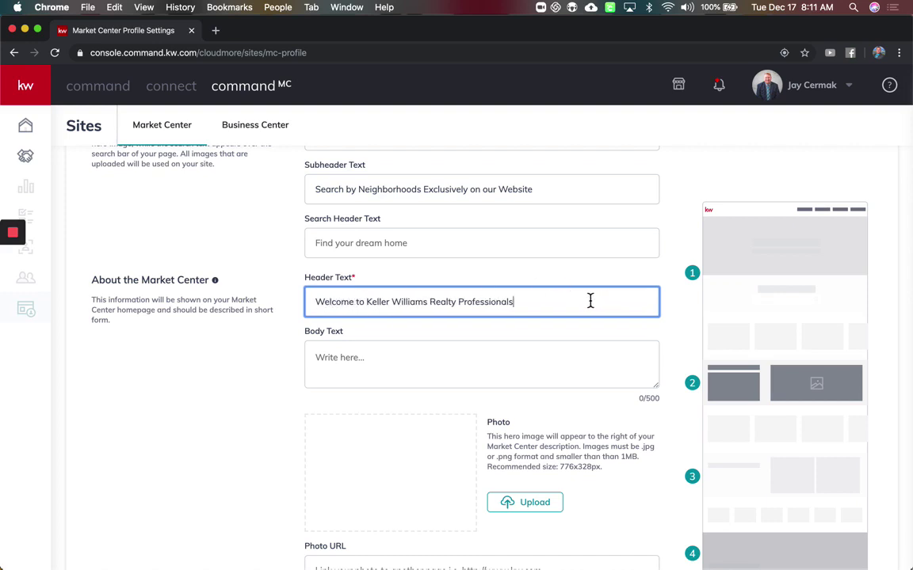
text(in Fort Lauderdale, FL)
click(431, 365)
text(Search)
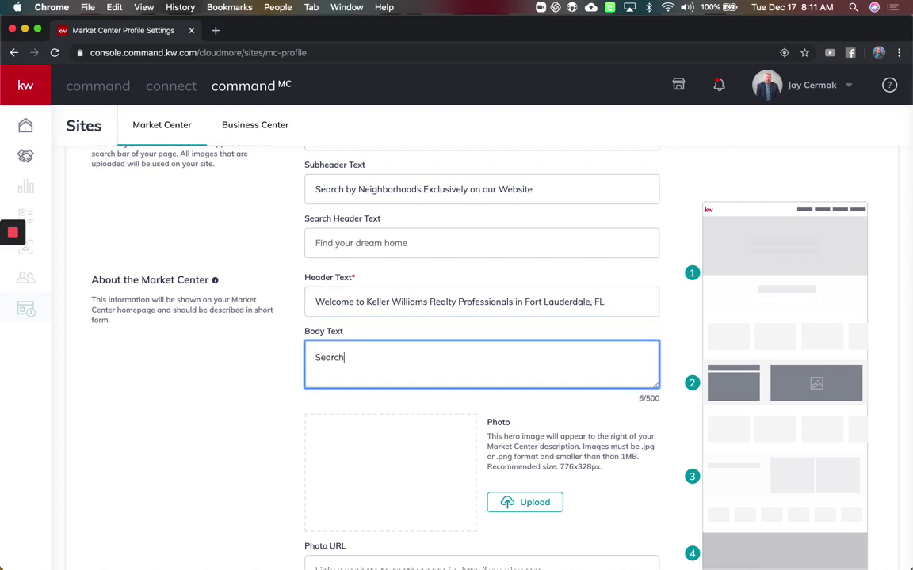
key(BackSpace)
key(BackSpace)
key(BackSpace)
key(BackSpace)
text(rving your South Florida Real )
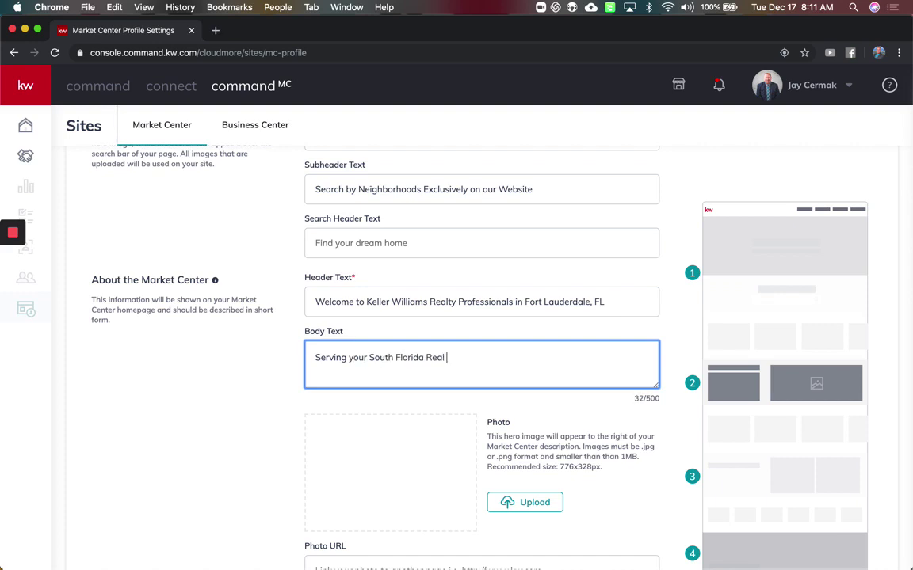
text(Estate)
- Review the 1MB photo size limit and select the Photo URL field
scroll(456, 333, down, 3)
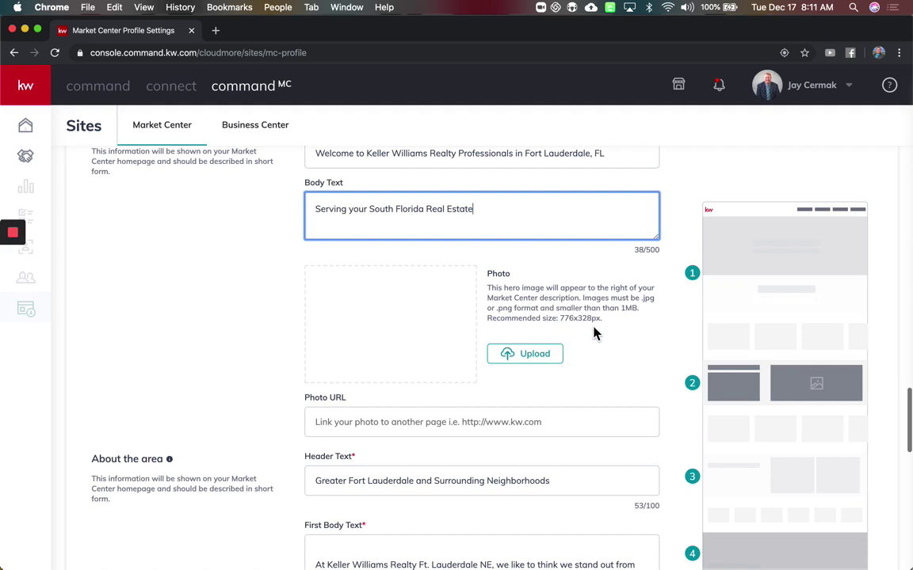
drag(621, 311, 632, 315)
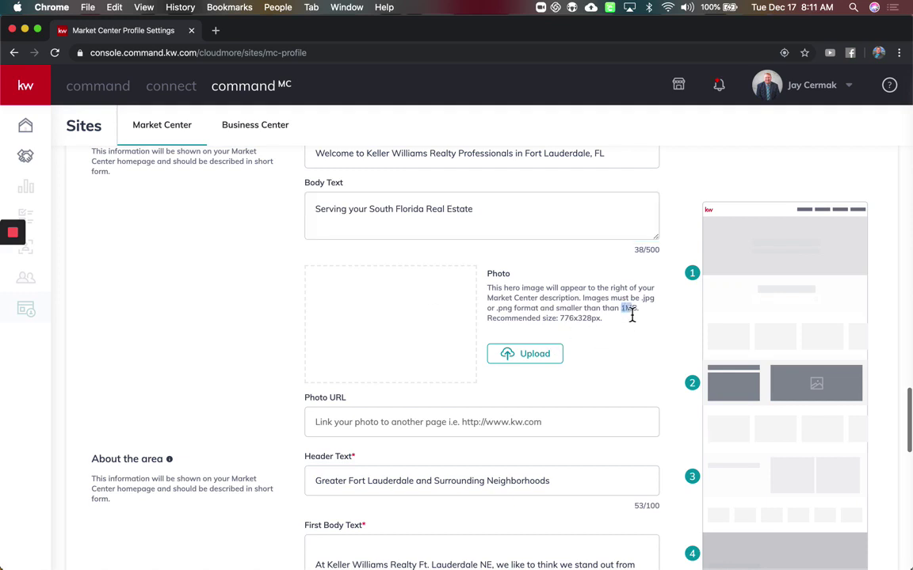
click(624, 331)
scroll(622, 332, down, 2)
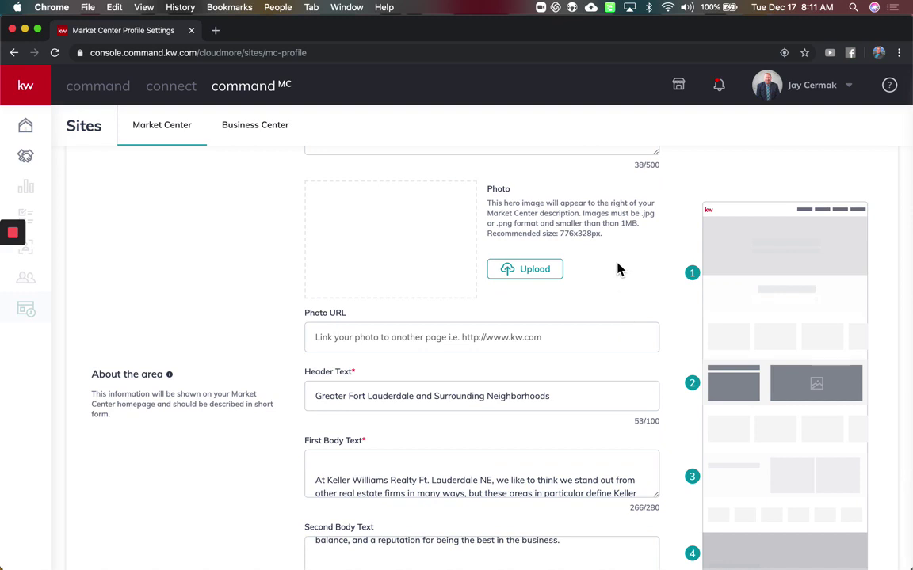
scroll(618, 268, down, 1)
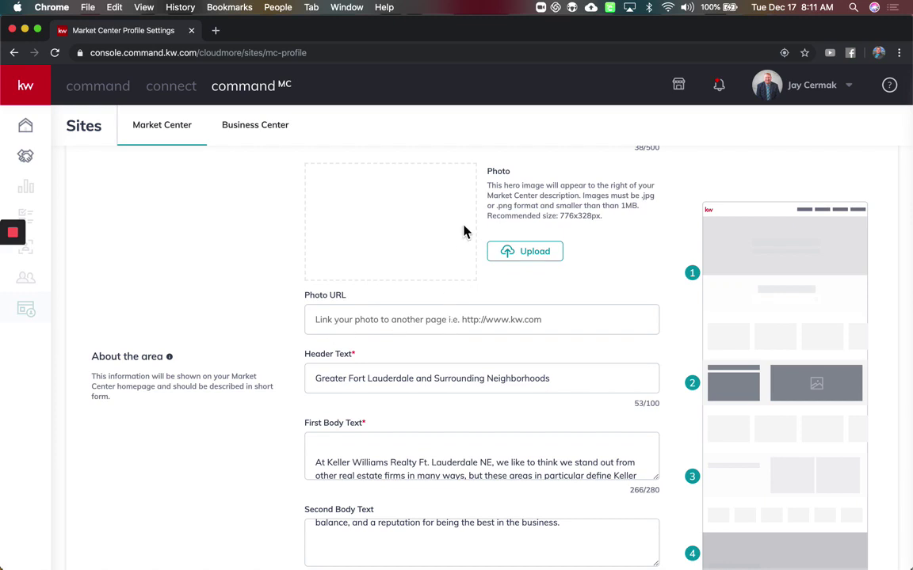
click(377, 323)
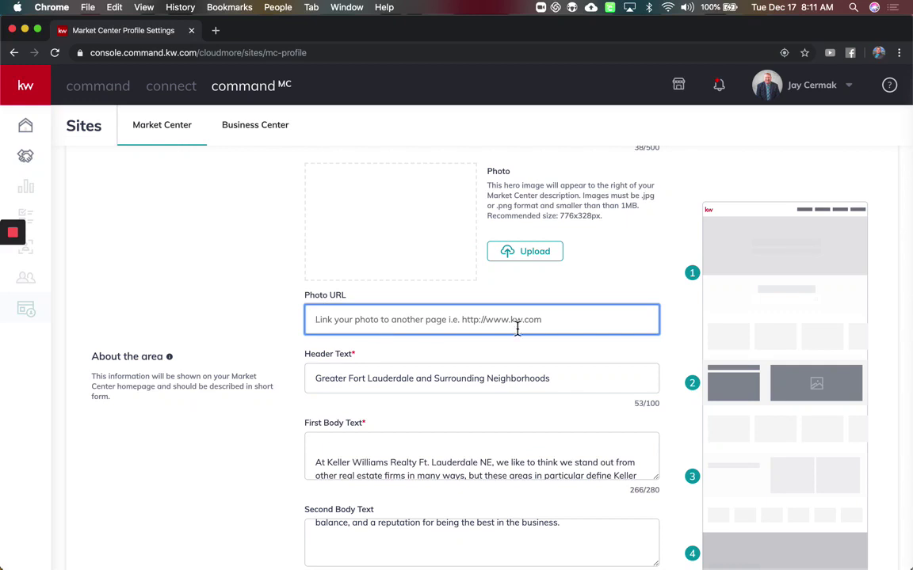
scroll(592, 317, down, 4)
- Delete the blank first line from the About the area First Body Text
scroll(593, 318, down, 1)
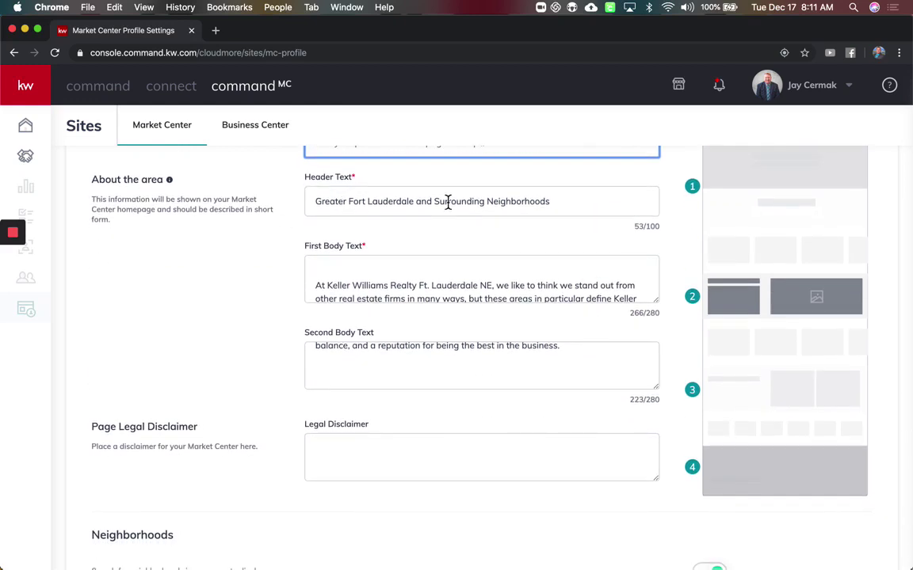
scroll(473, 206, down, 1)
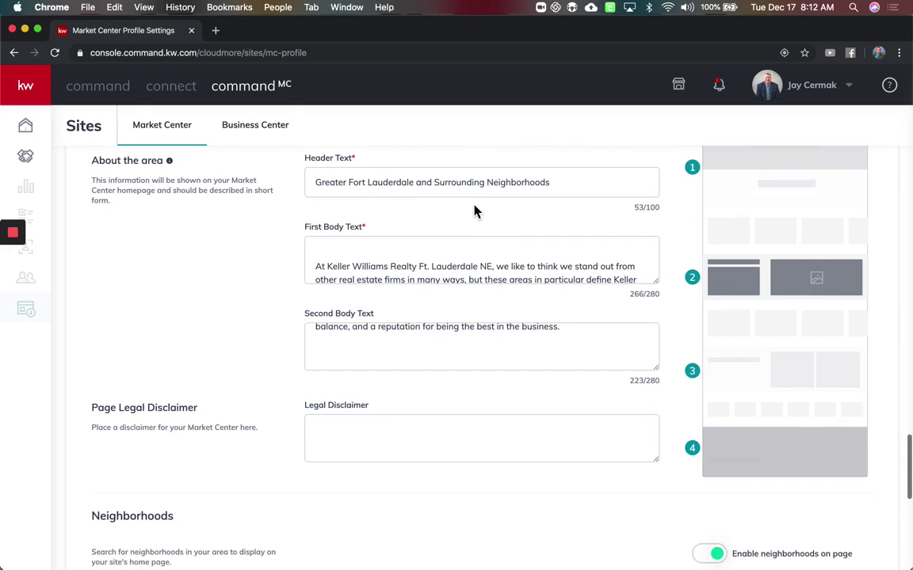
click(316, 269)
key(BackSpace)
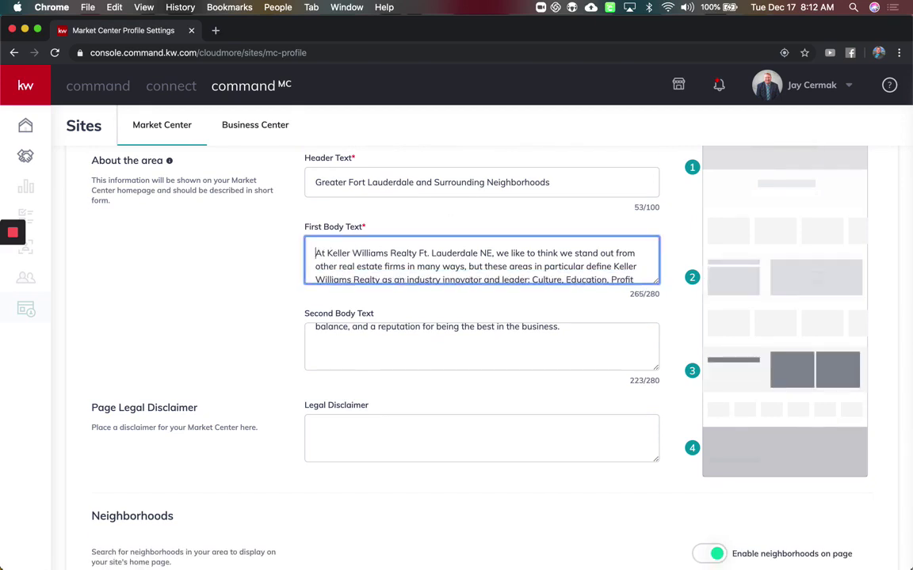
key(super+Down)
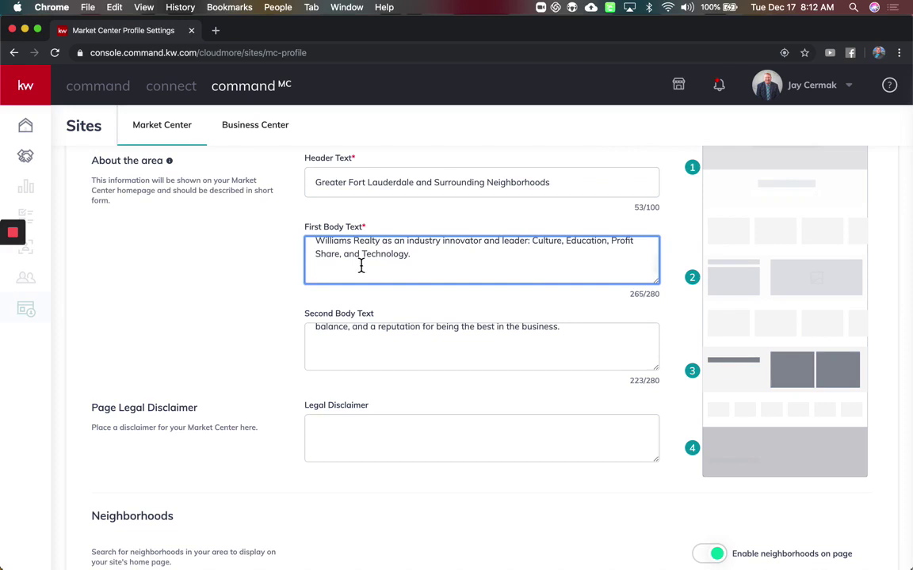
- Review the second body text and its 280-character limit, then focus the empty Legal Disclaimer
click(388, 331)
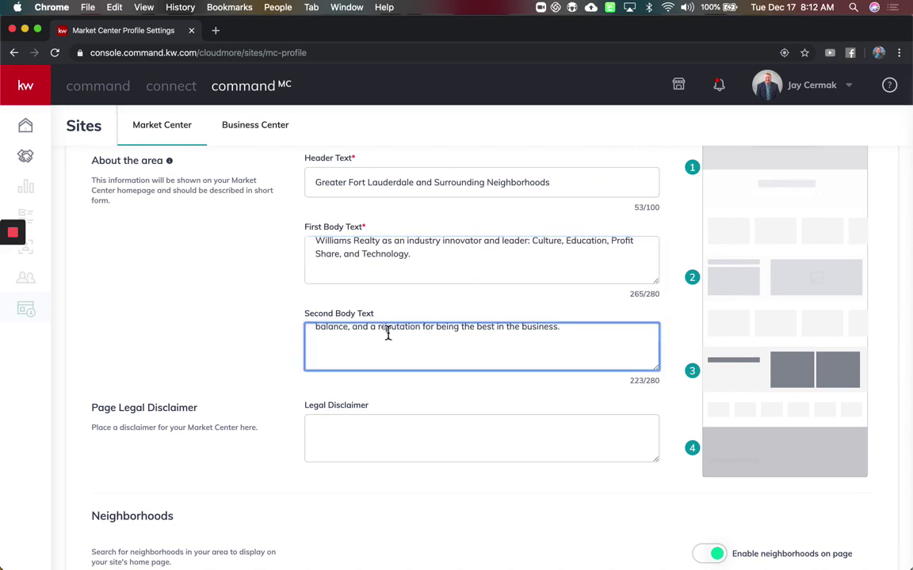
scroll(387, 333, up, 3)
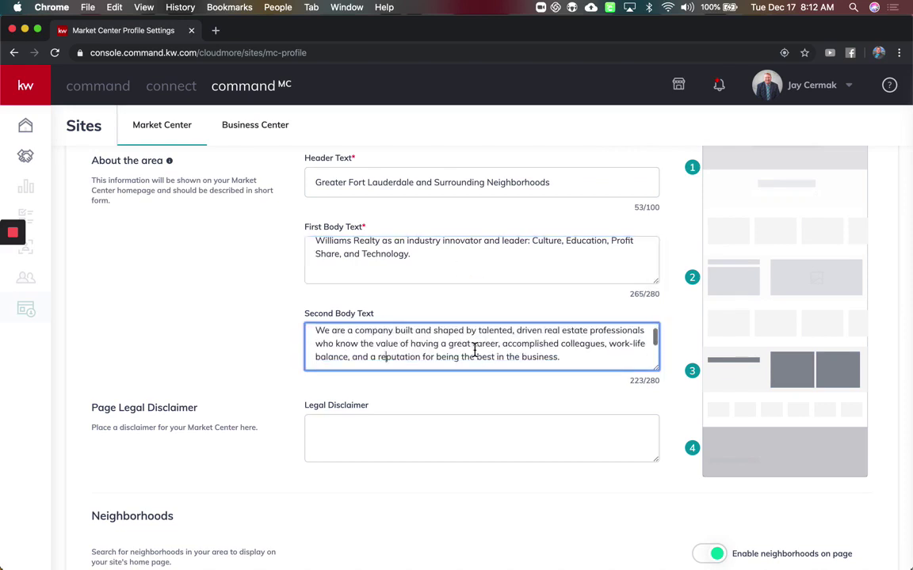
click(656, 295)
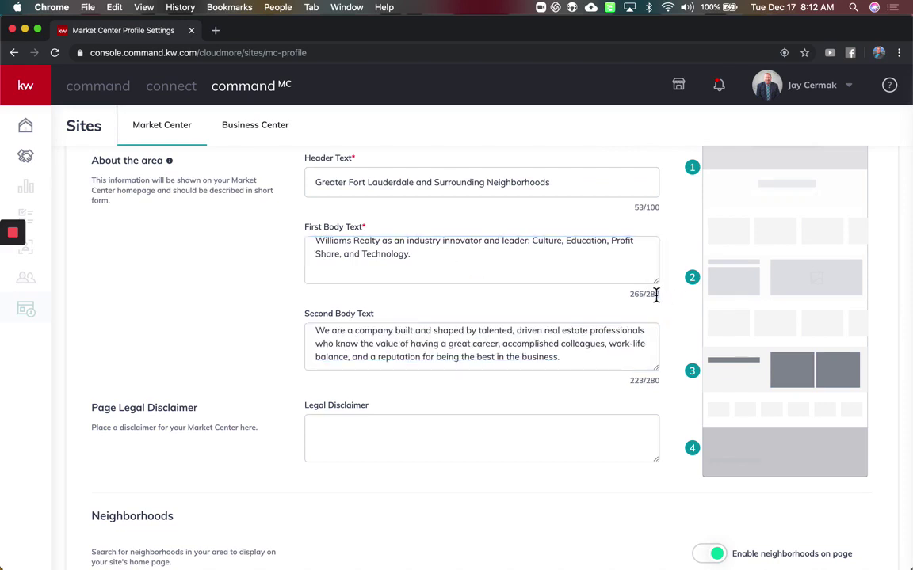
double_click(652, 381)
scroll(648, 383, down, 3)
click(434, 287)
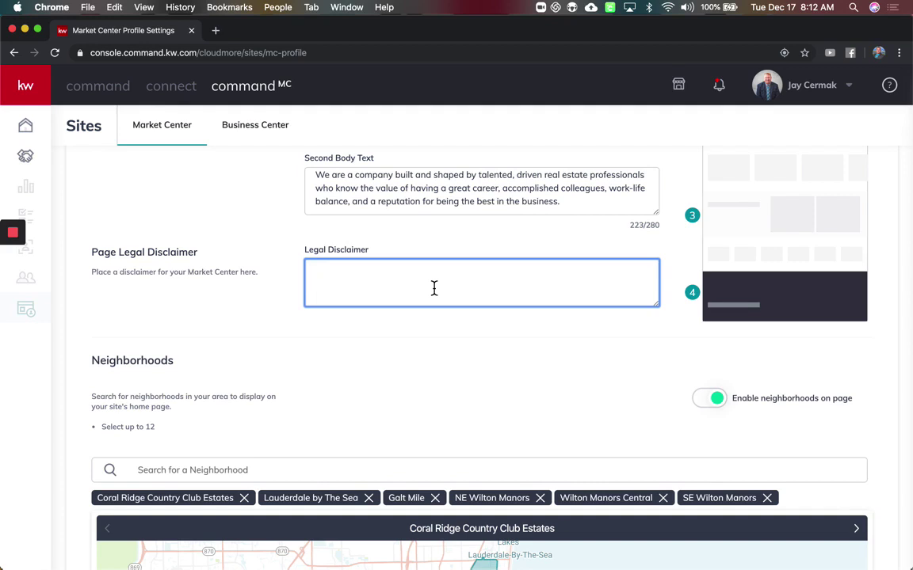
scroll(434, 288, down, 1)
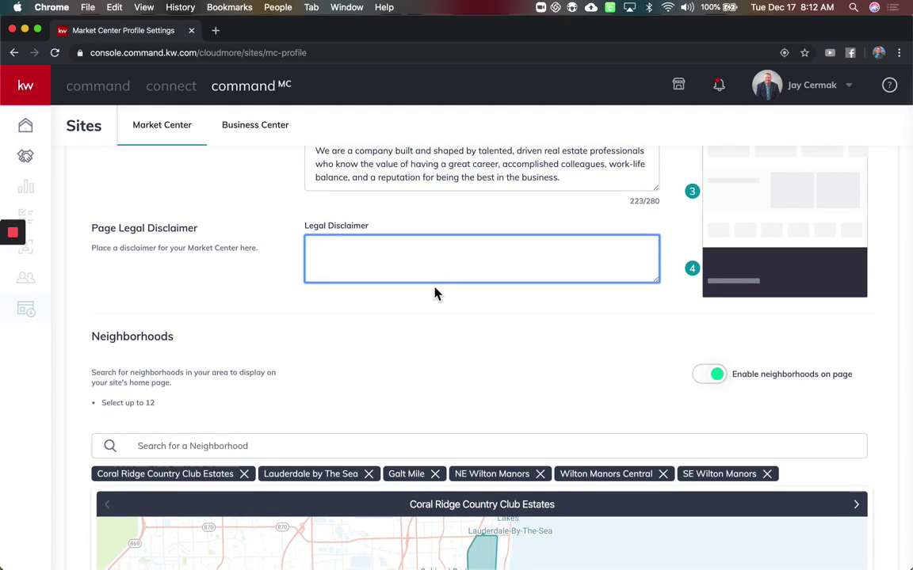
scroll(434, 292, down, 3)
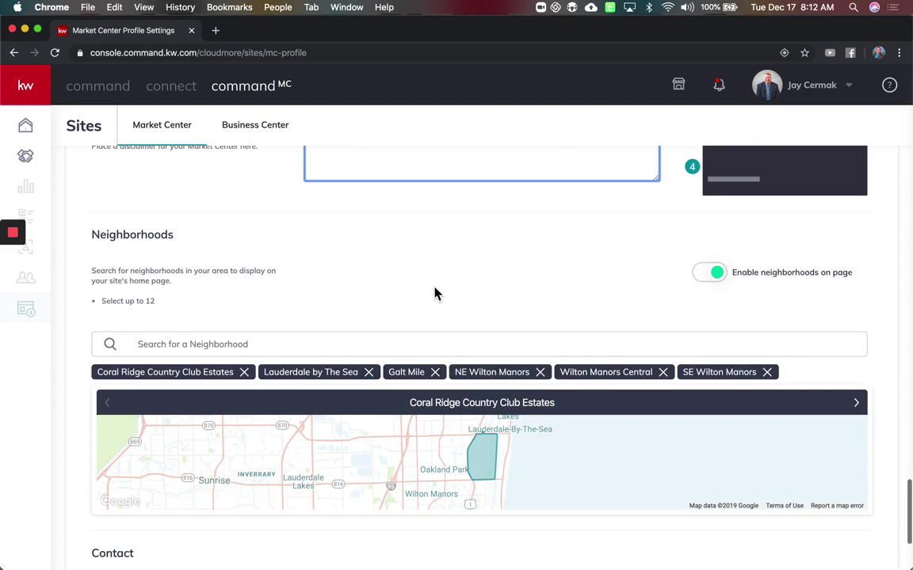
scroll(237, 239, down, 1)
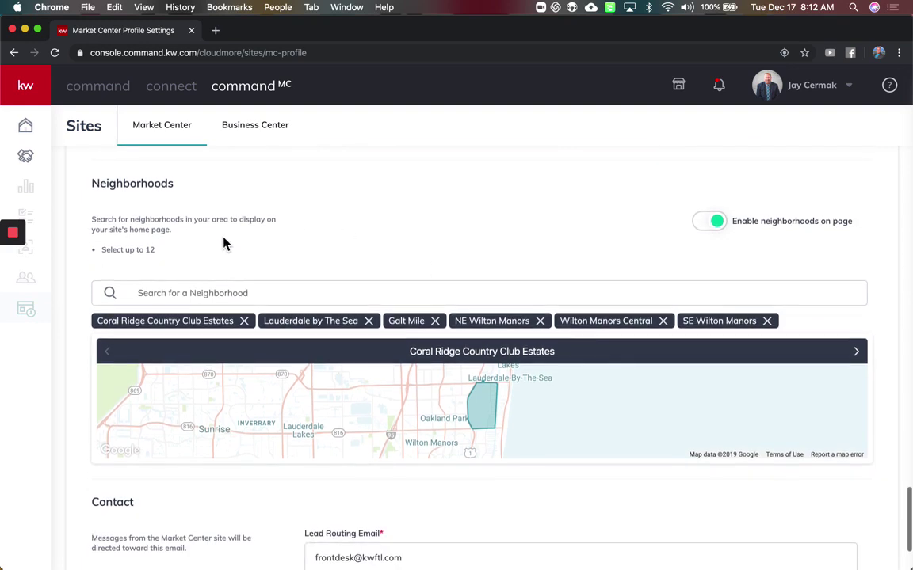
drag(174, 261, 138, 252)
- Search 'sea ranch lakes' and add Sea Ranch Lakes to the neighborhoods
click(205, 294)
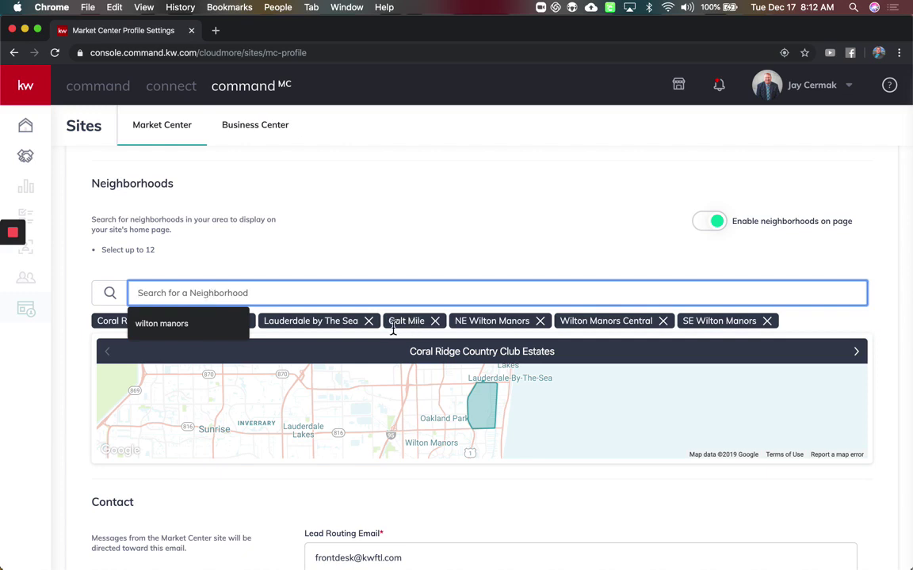
text(sea ra)
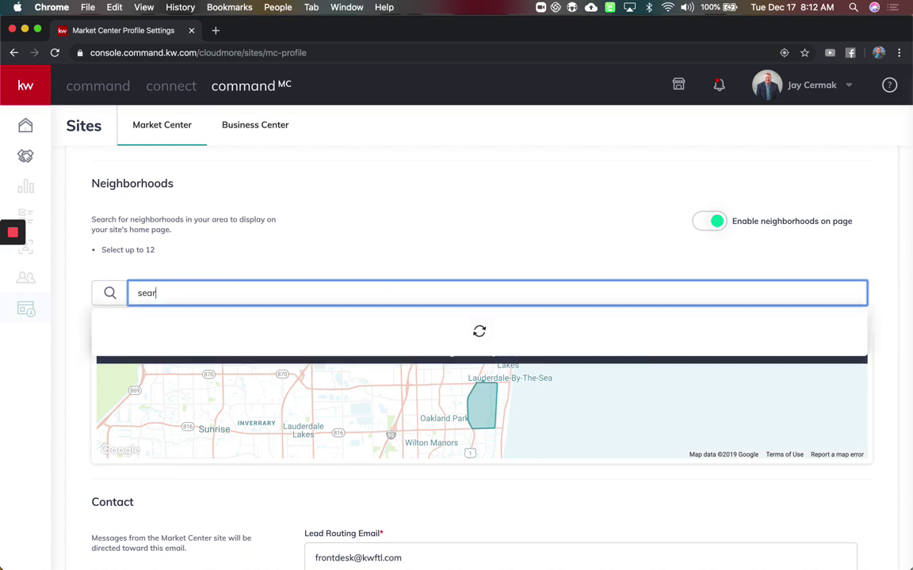
text(nch lakes)
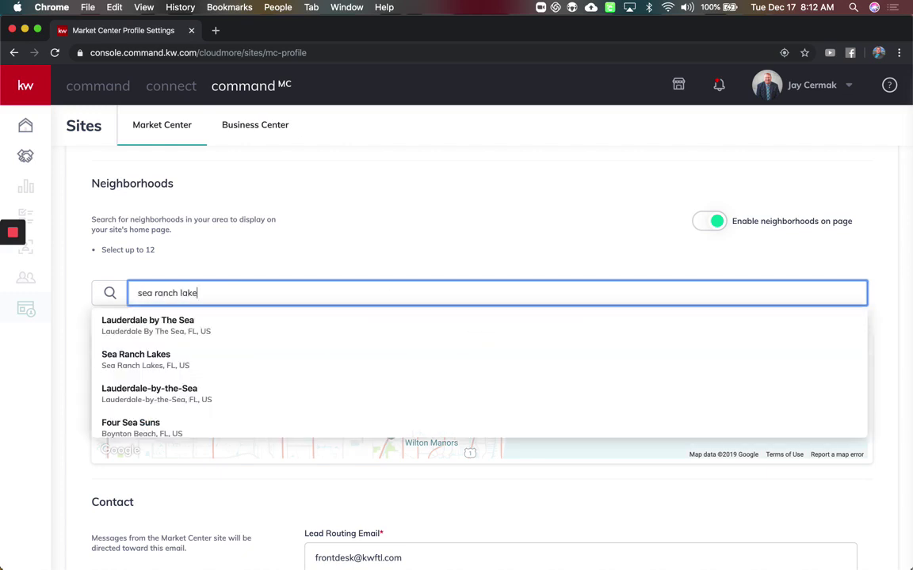
click(150, 368)
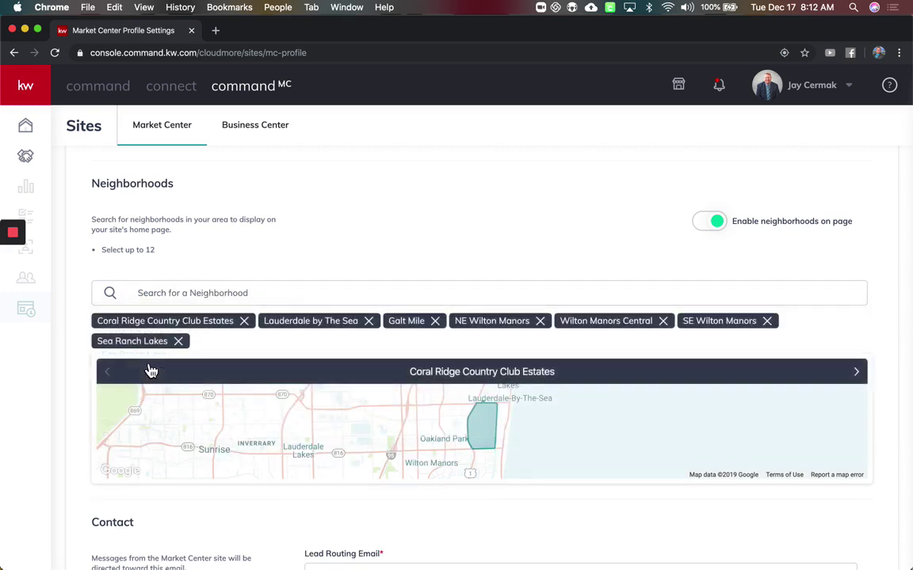
- Step through the neighborhood maps until Wilton Manors Central is shown
click(863, 379)
click(863, 380)
click(863, 380)
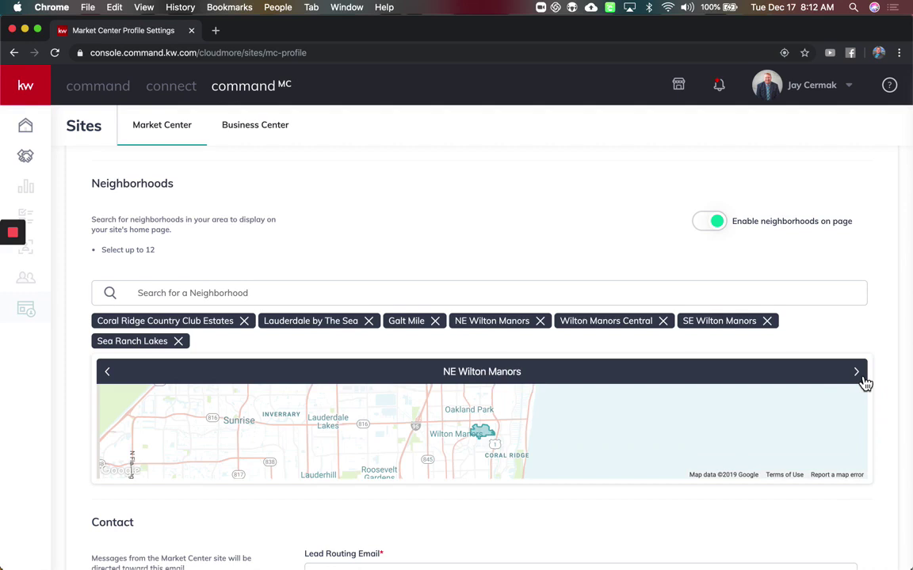
click(862, 379)
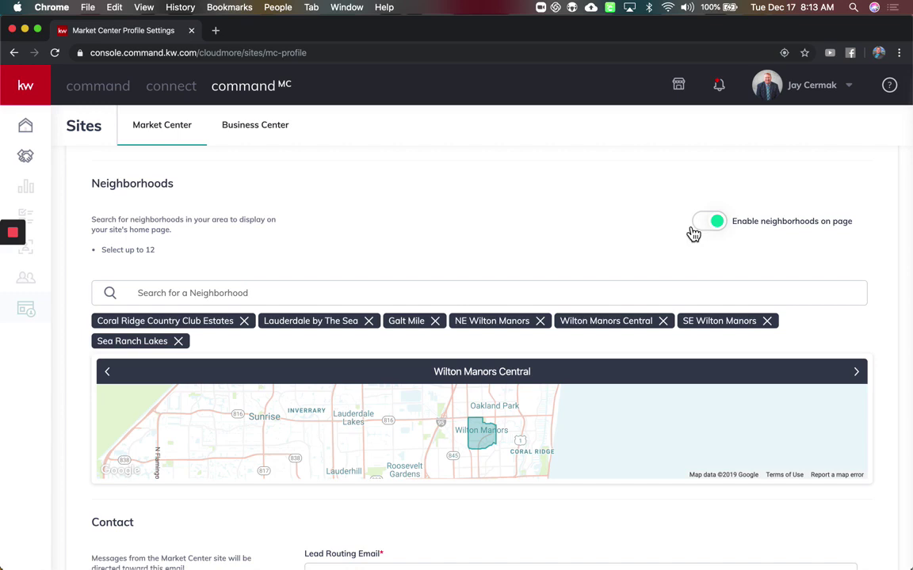
scroll(500, 236, down, 3)
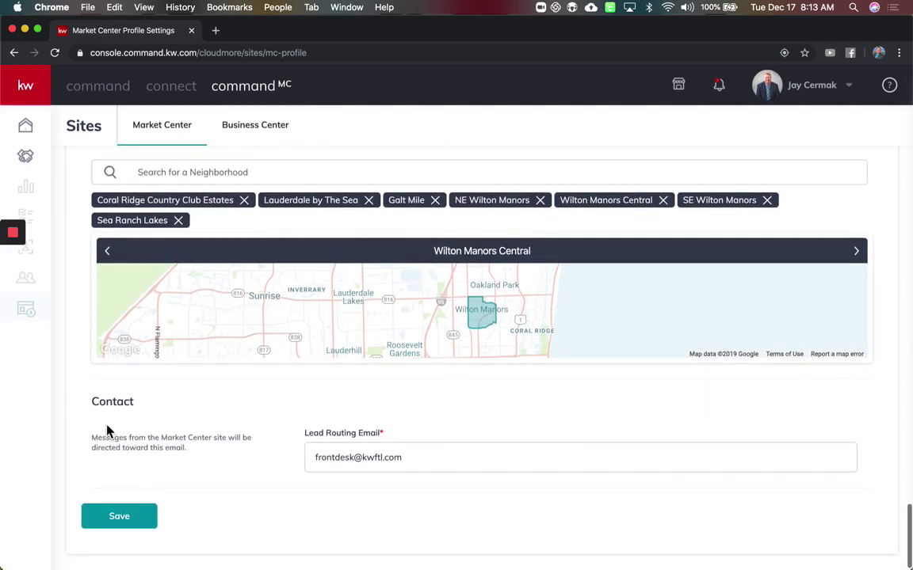
drag(91, 438, 193, 457)
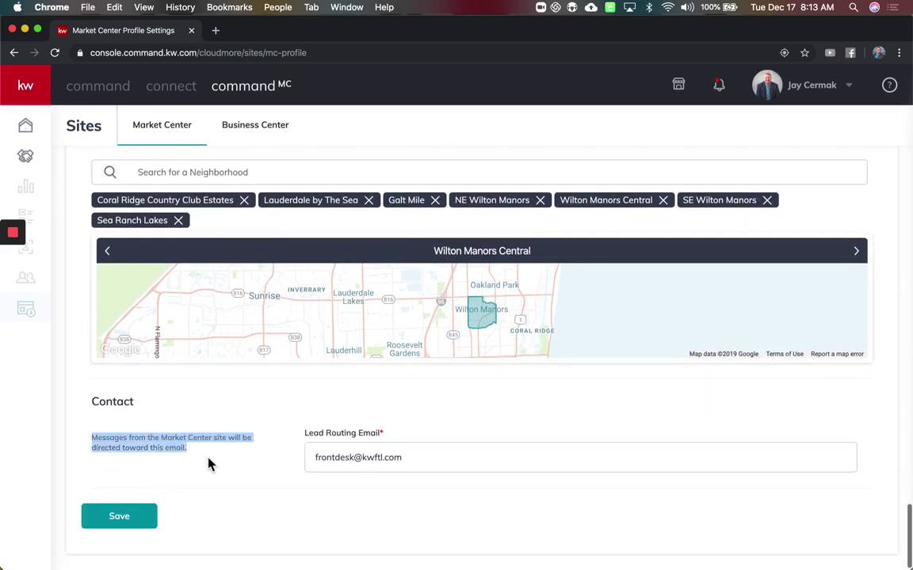
click(434, 464)
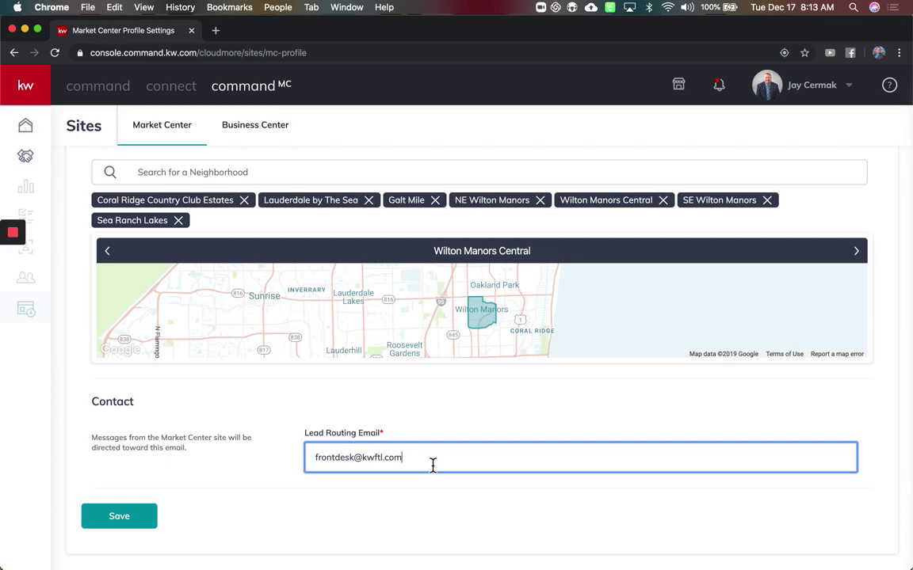
scroll(432, 465, up, 5)
scroll(432, 465, down, 5)
scroll(442, 464, up, 5)
scroll(442, 465, up, 15)
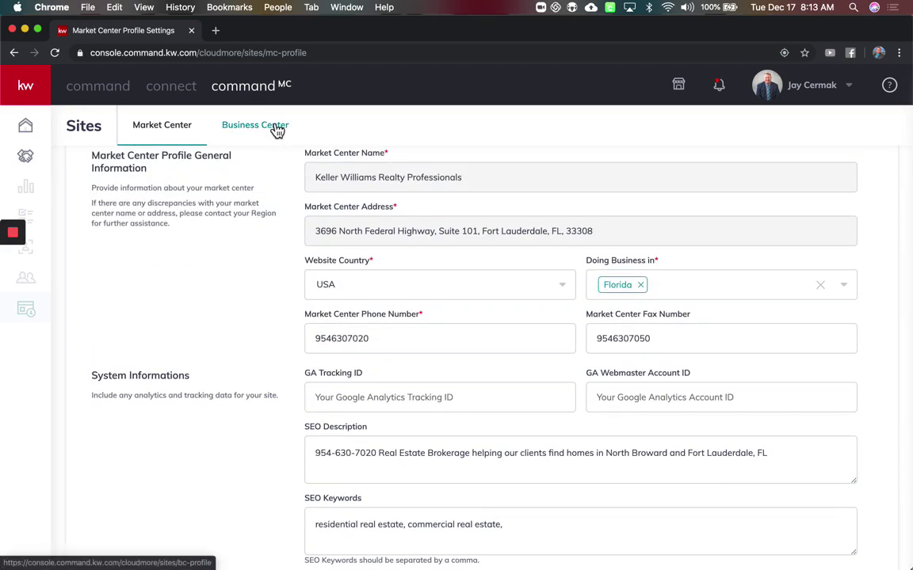
scroll(257, 265, up, 1)
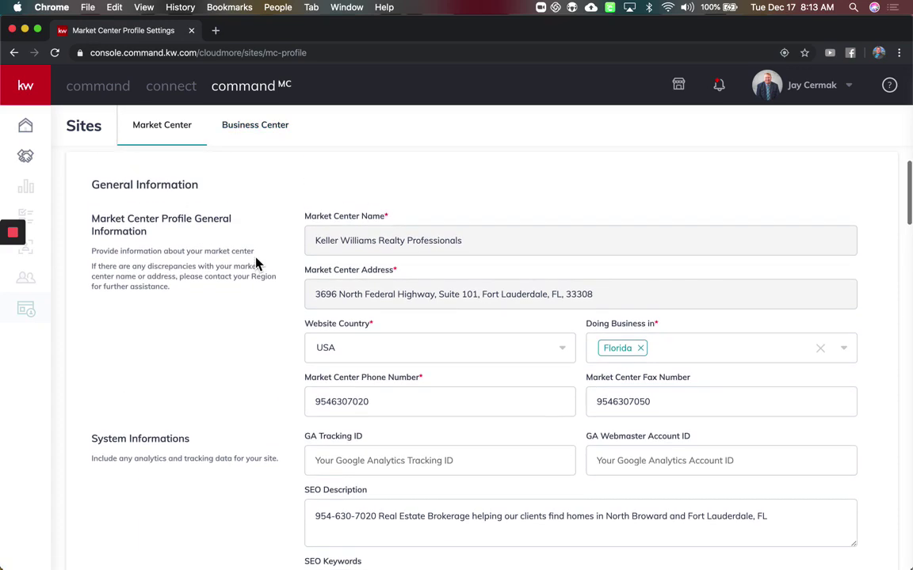
scroll(257, 264, down, 10)
scroll(257, 264, down, 20)
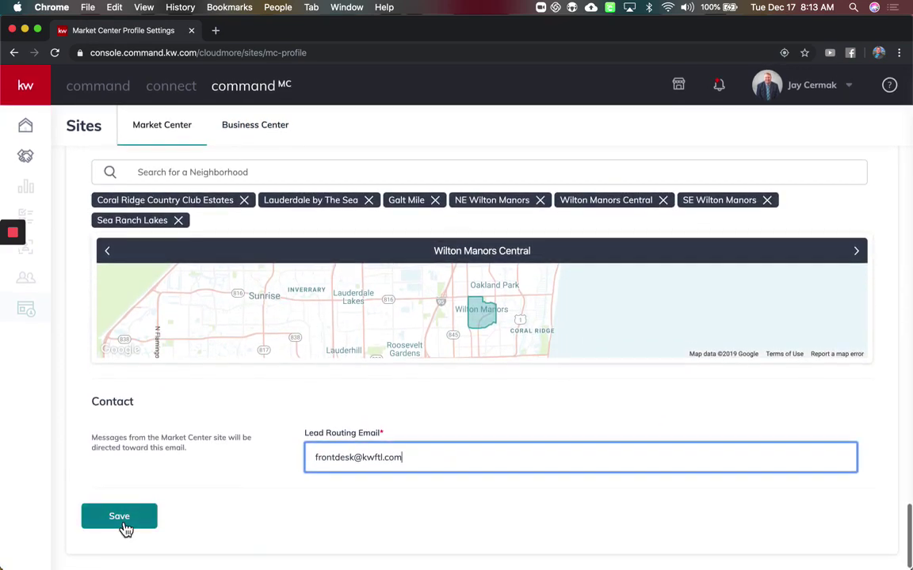
click(121, 523)
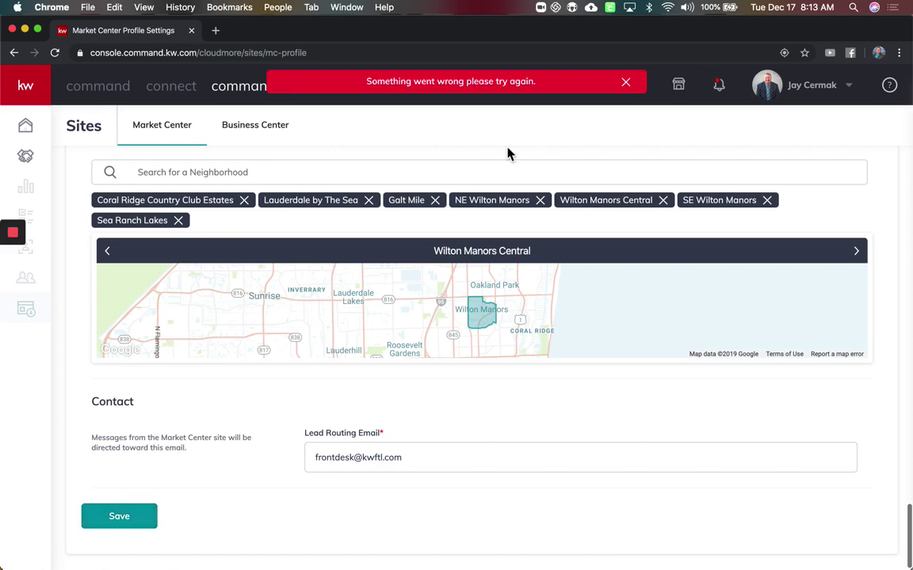
click(632, 92)
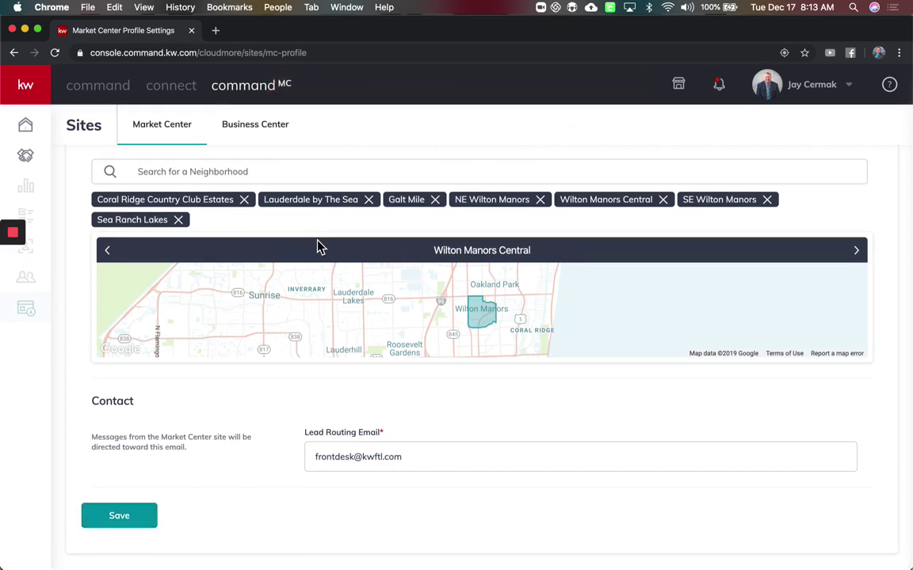
scroll(317, 248, up, 8)
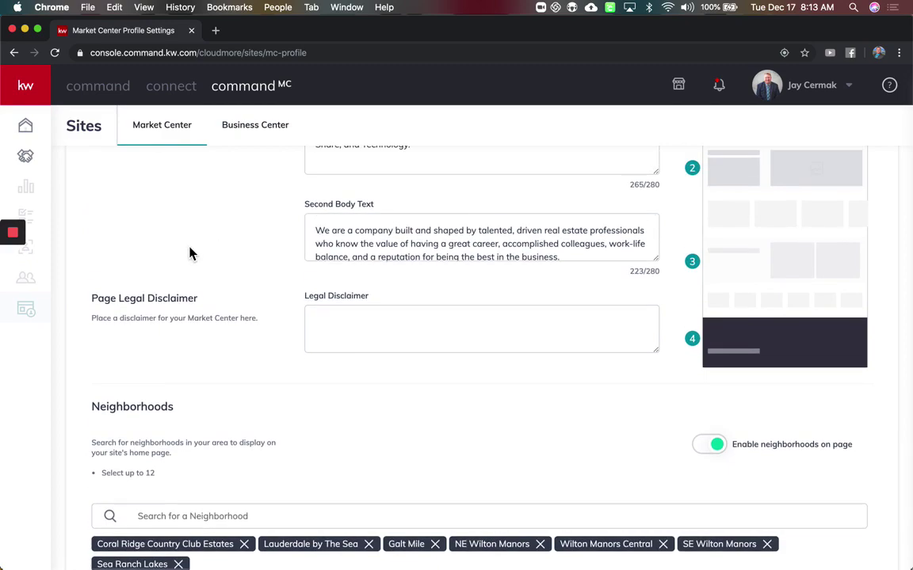
scroll(190, 253, up, 3)
scroll(190, 253, up, 15)
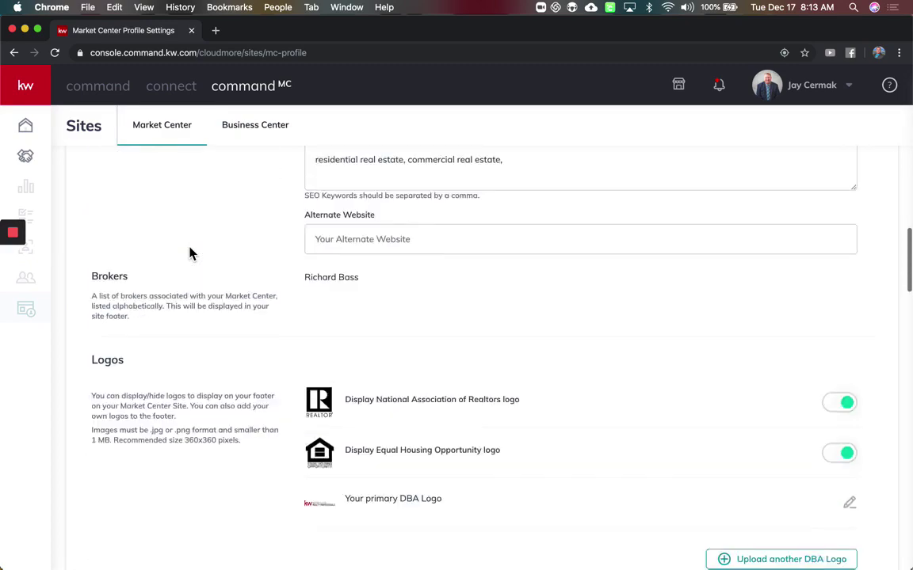
scroll(190, 254, up, 3)
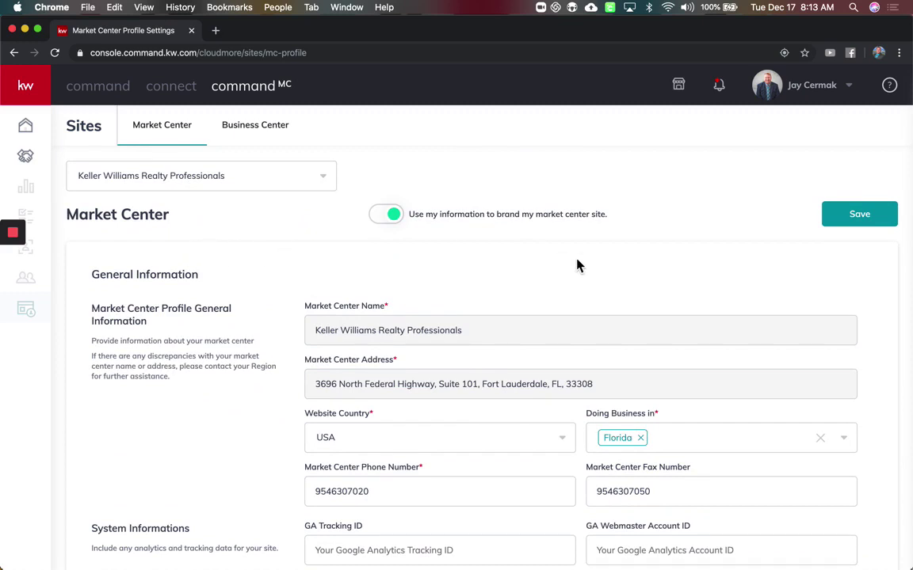
- Toggle own-information branding off and on, acknowledge the reminder, save, and dismiss the error banner
drag(649, 220, 426, 219)
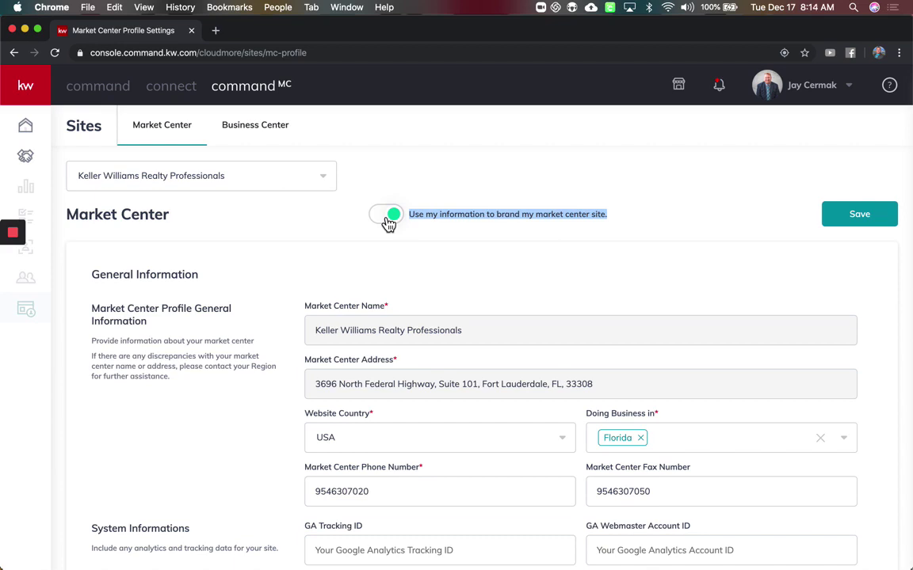
click(388, 224)
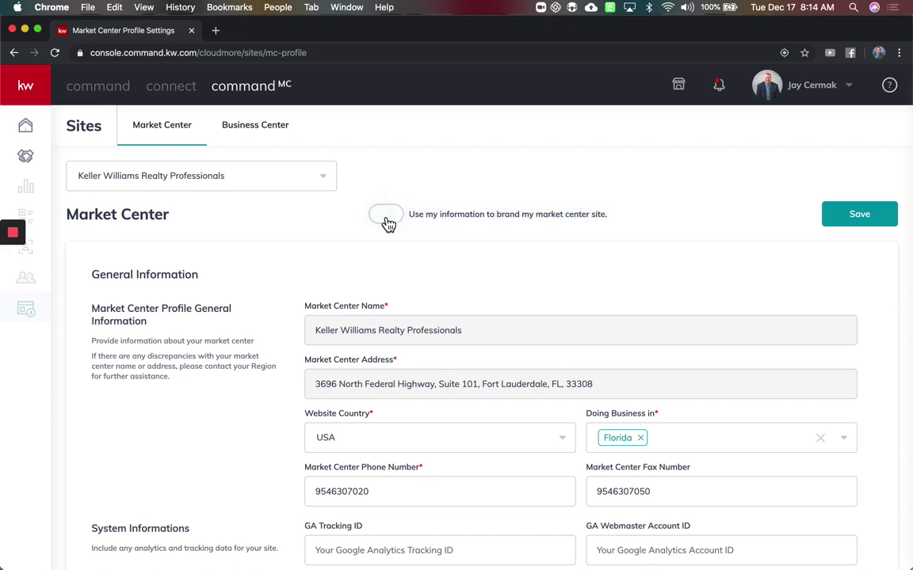
click(388, 224)
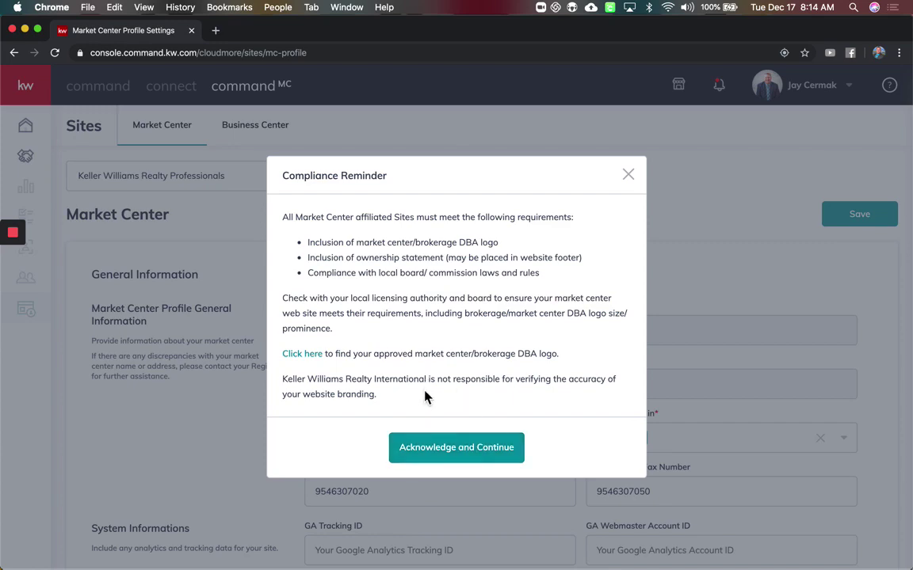
drag(421, 394, 295, 379)
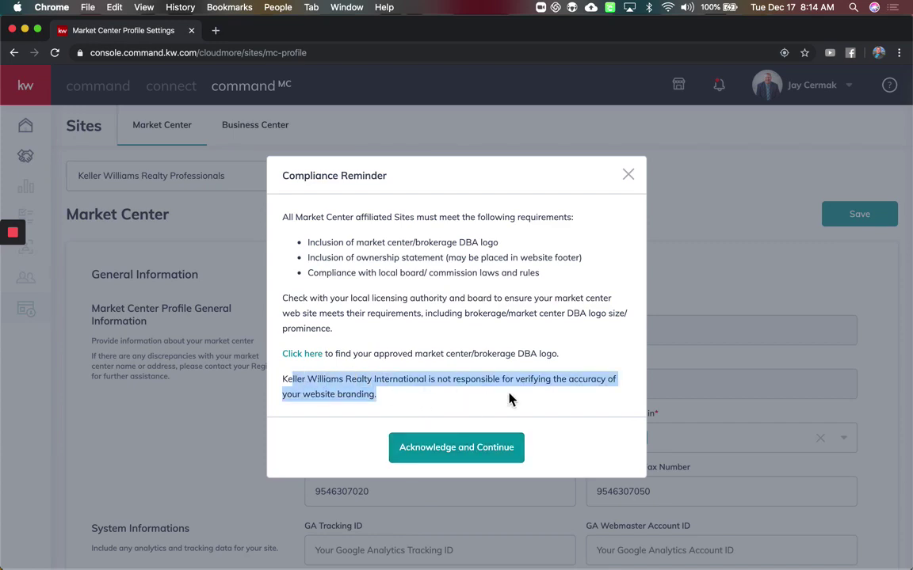
click(479, 451)
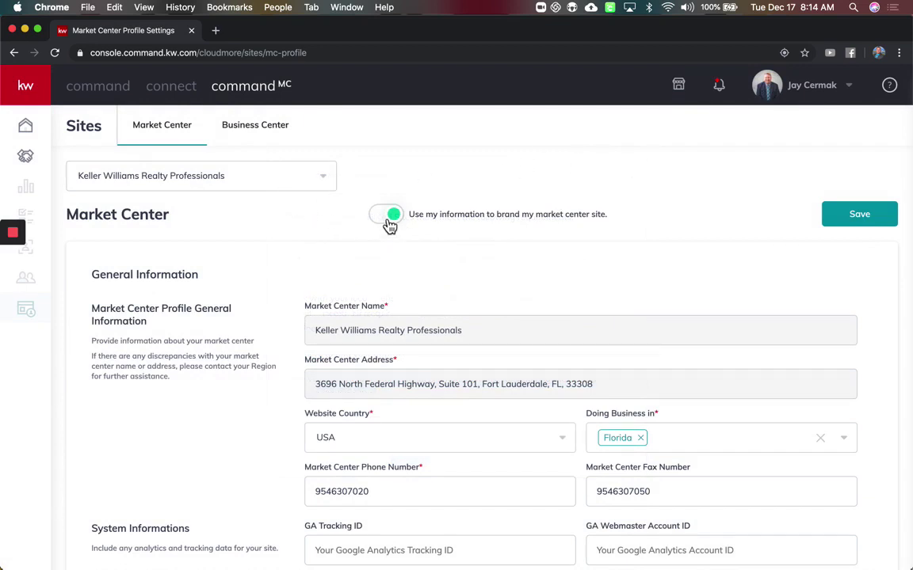
click(875, 222)
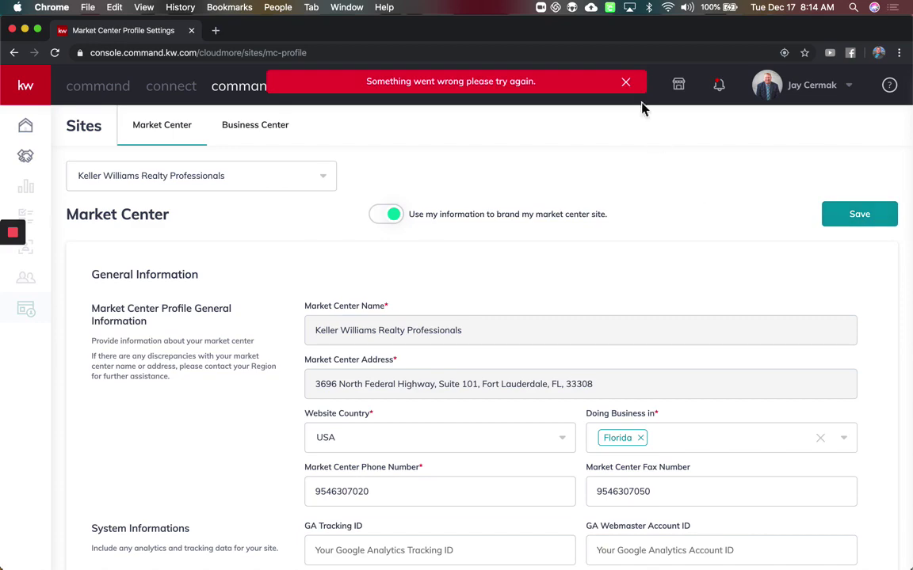
click(625, 76)
scroll(466, 187, down, 2)
scroll(466, 187, down, 10)
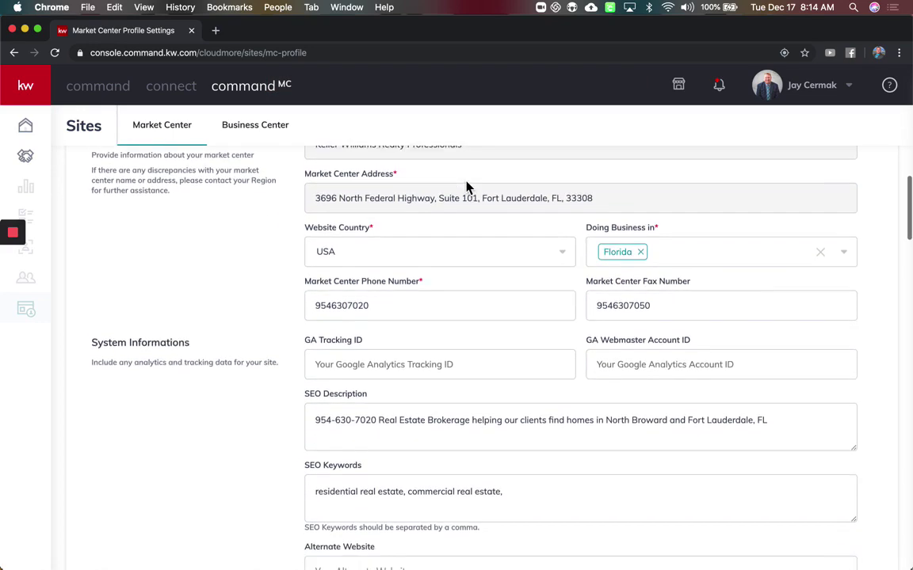
scroll(466, 187, down, 10)
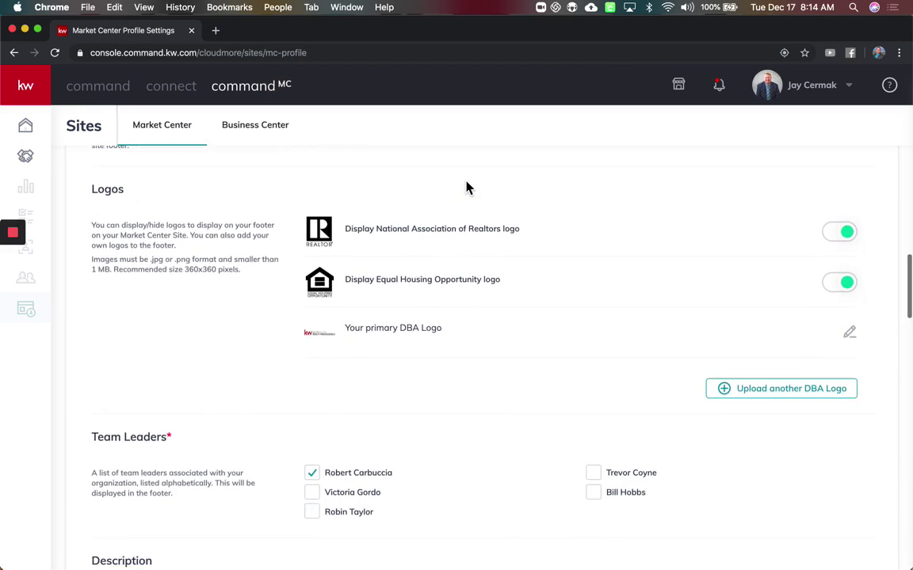
scroll(466, 187, down, 3)
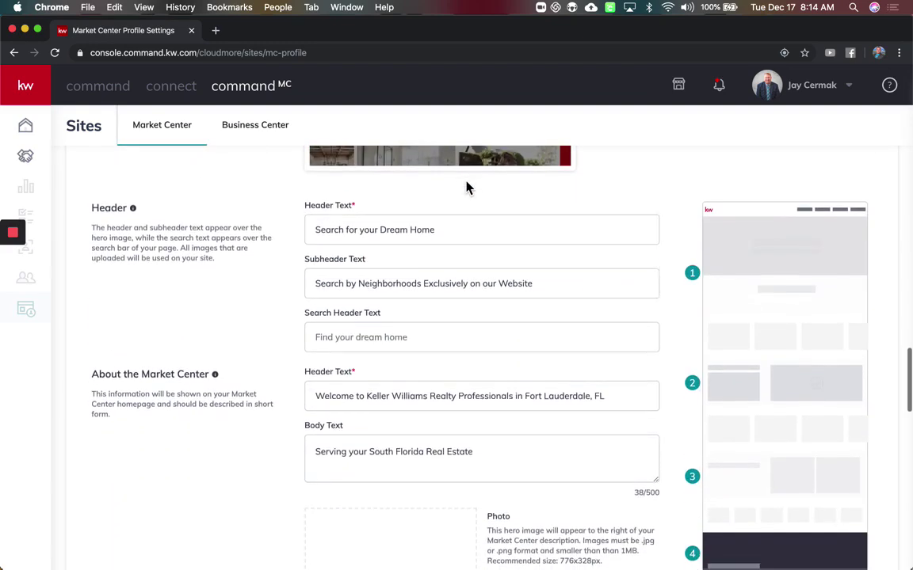
scroll(465, 187, up, 20)
click(301, 178)
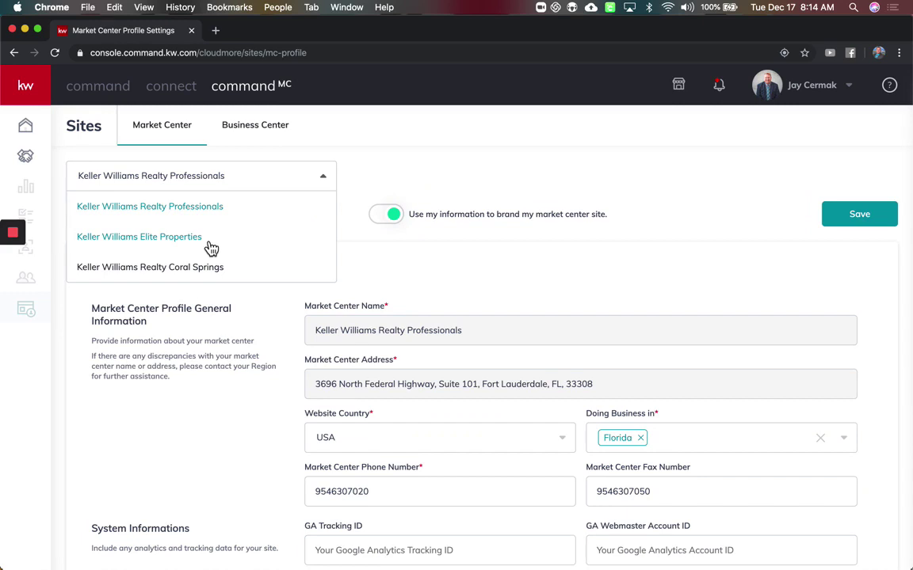
click(526, 284)
scroll(527, 284, down, 2)
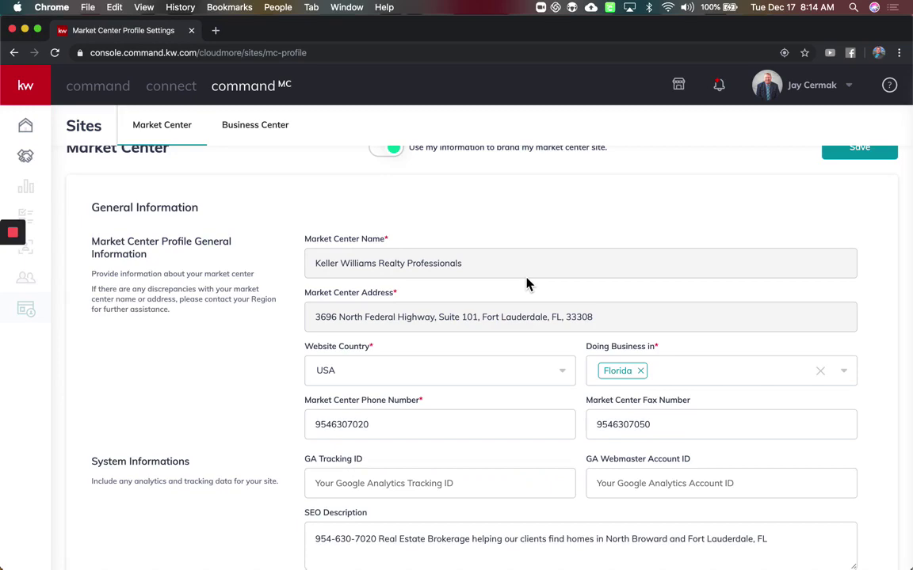
scroll(527, 284, down, 3)
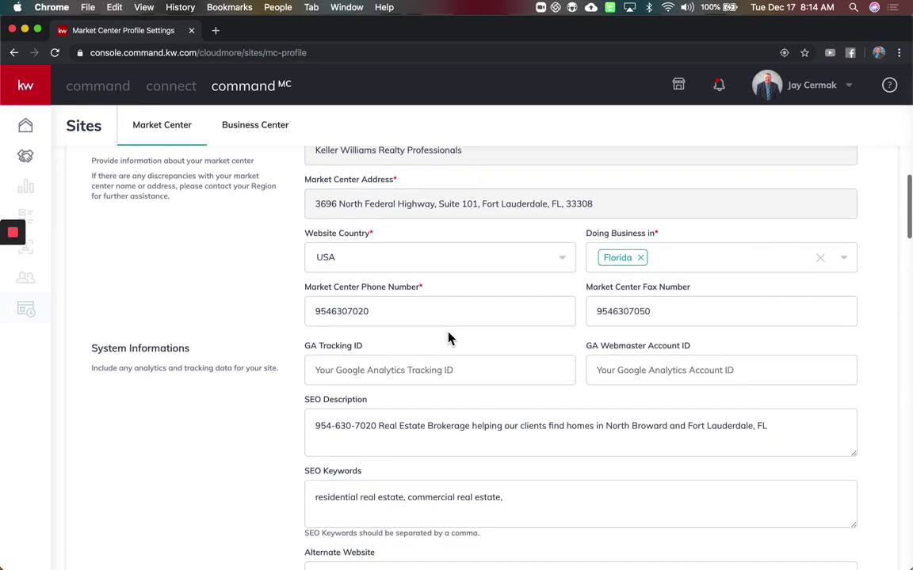
scroll(448, 339, up, 5)
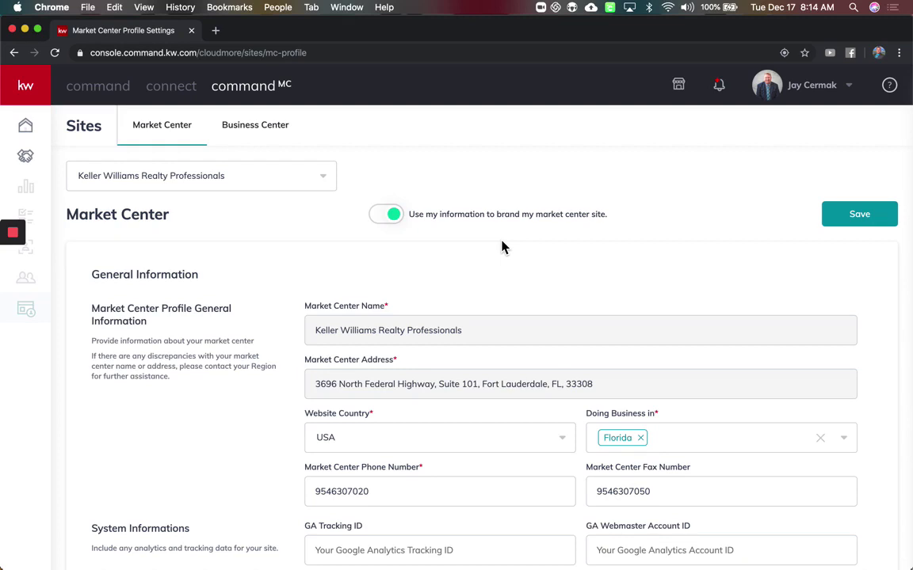
mouse_move(16, 235)
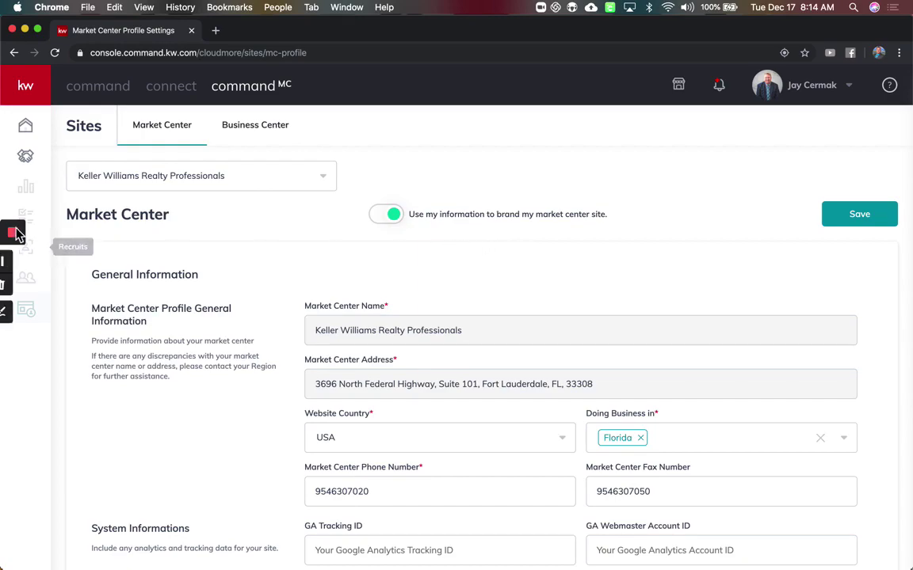